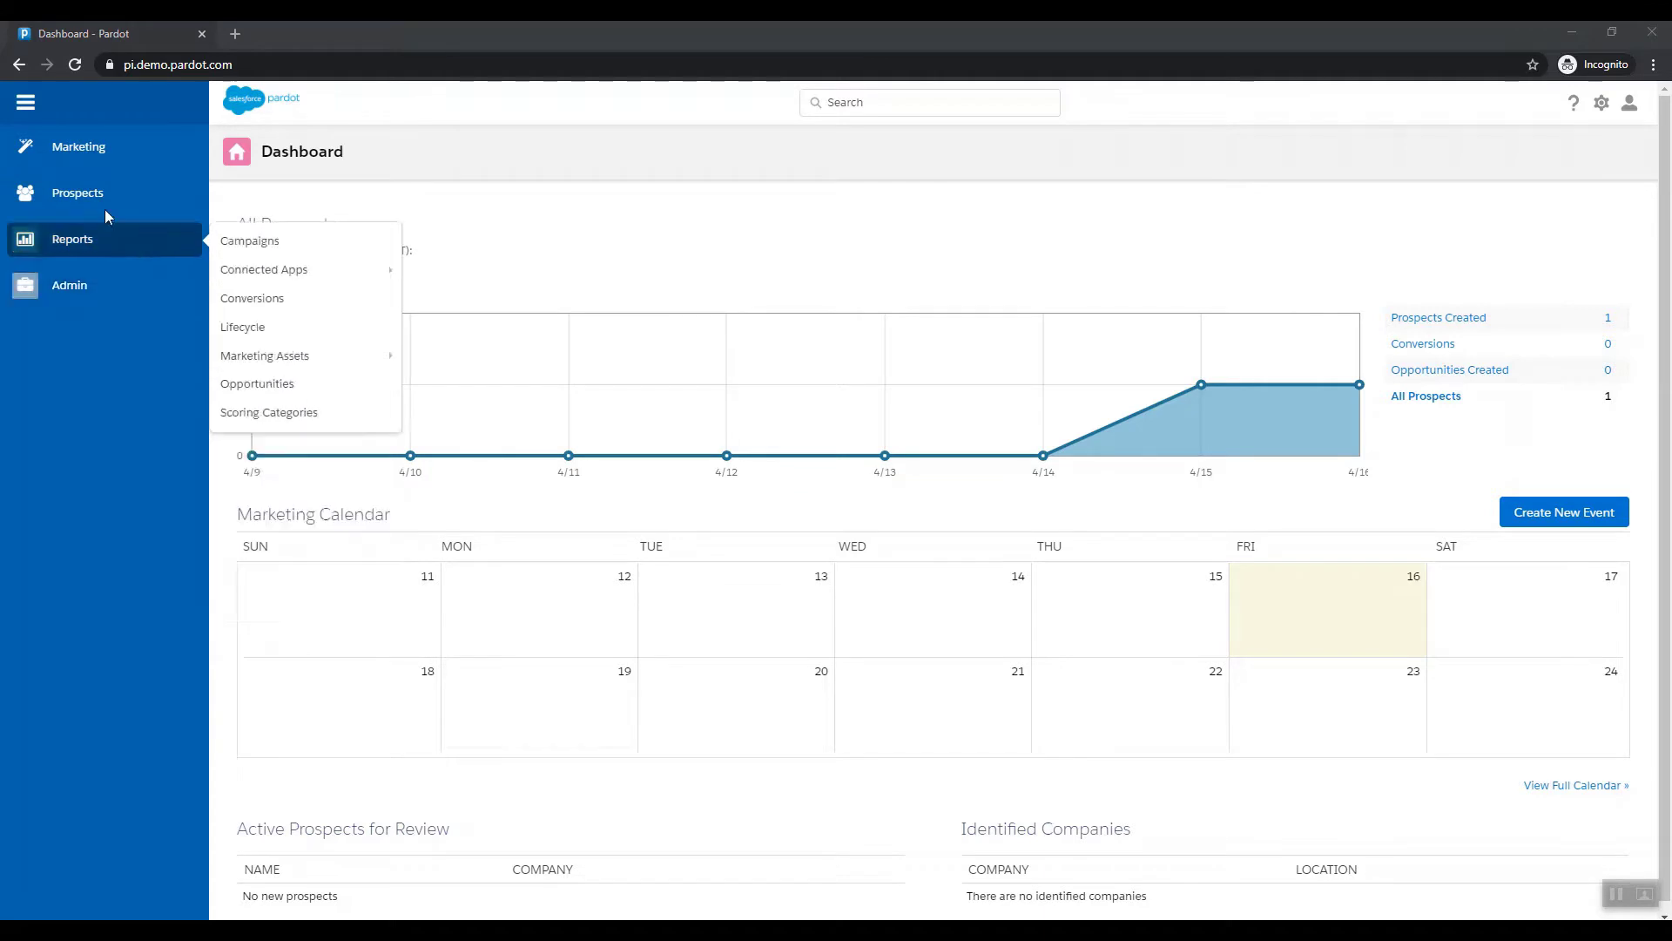
Look through the marketing areas, including the automation options, and open the marketing calendar
{"action": "mouse_move", "coordinate": [145, 137]}
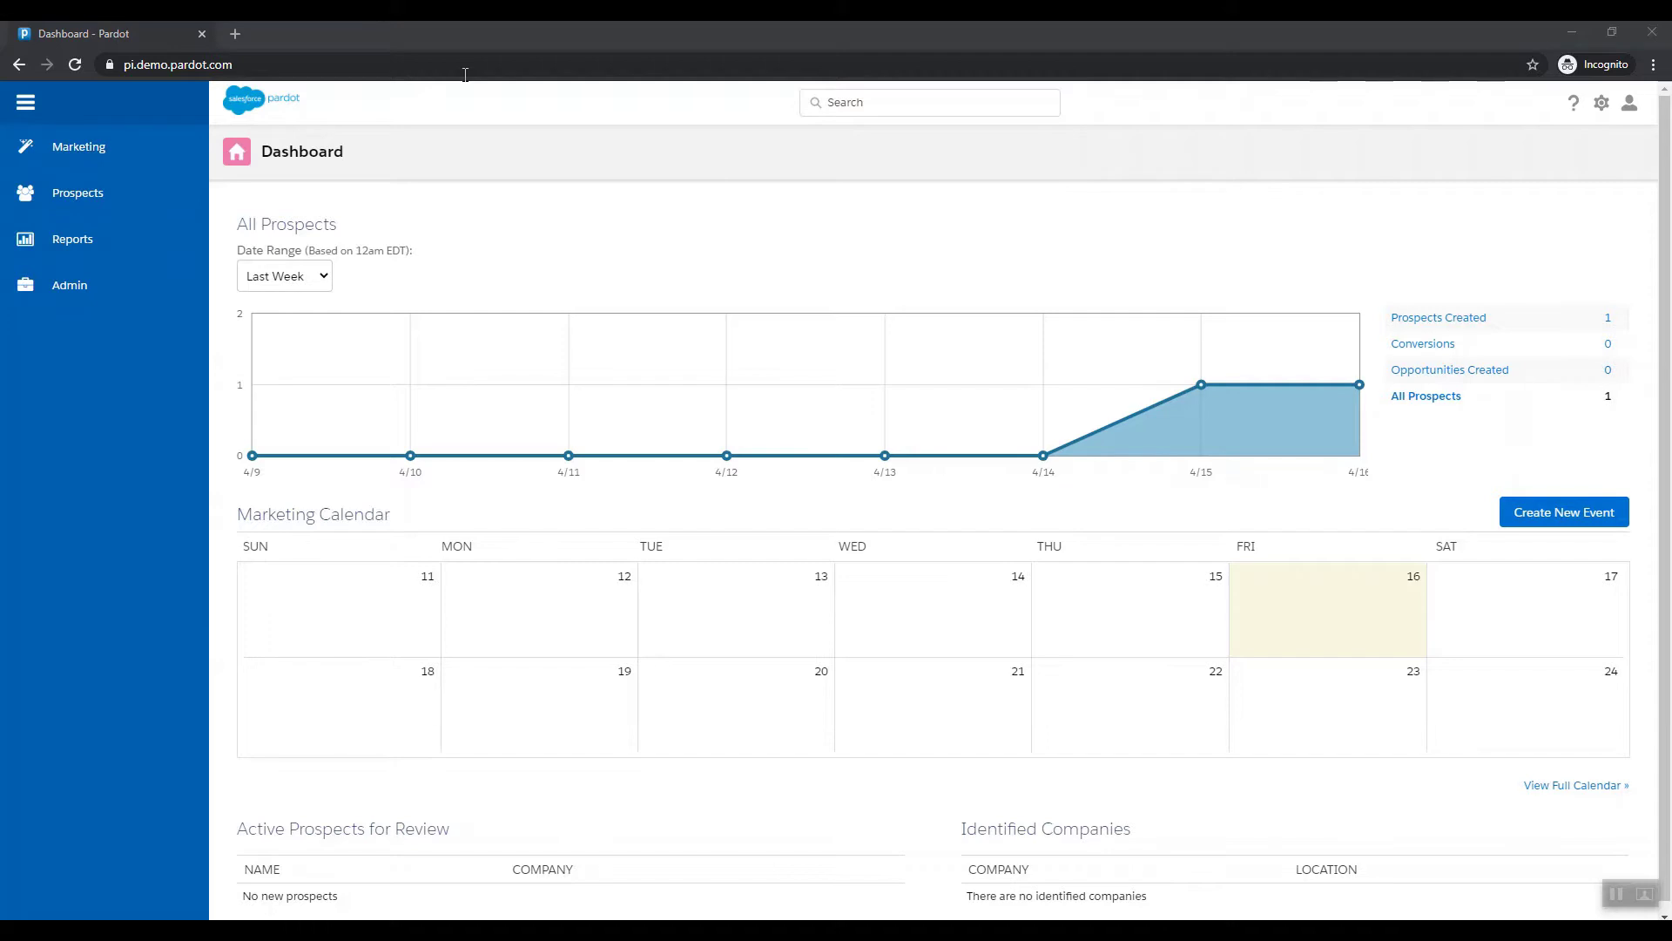
{"action": "mouse_move", "coordinate": [98, 154]}
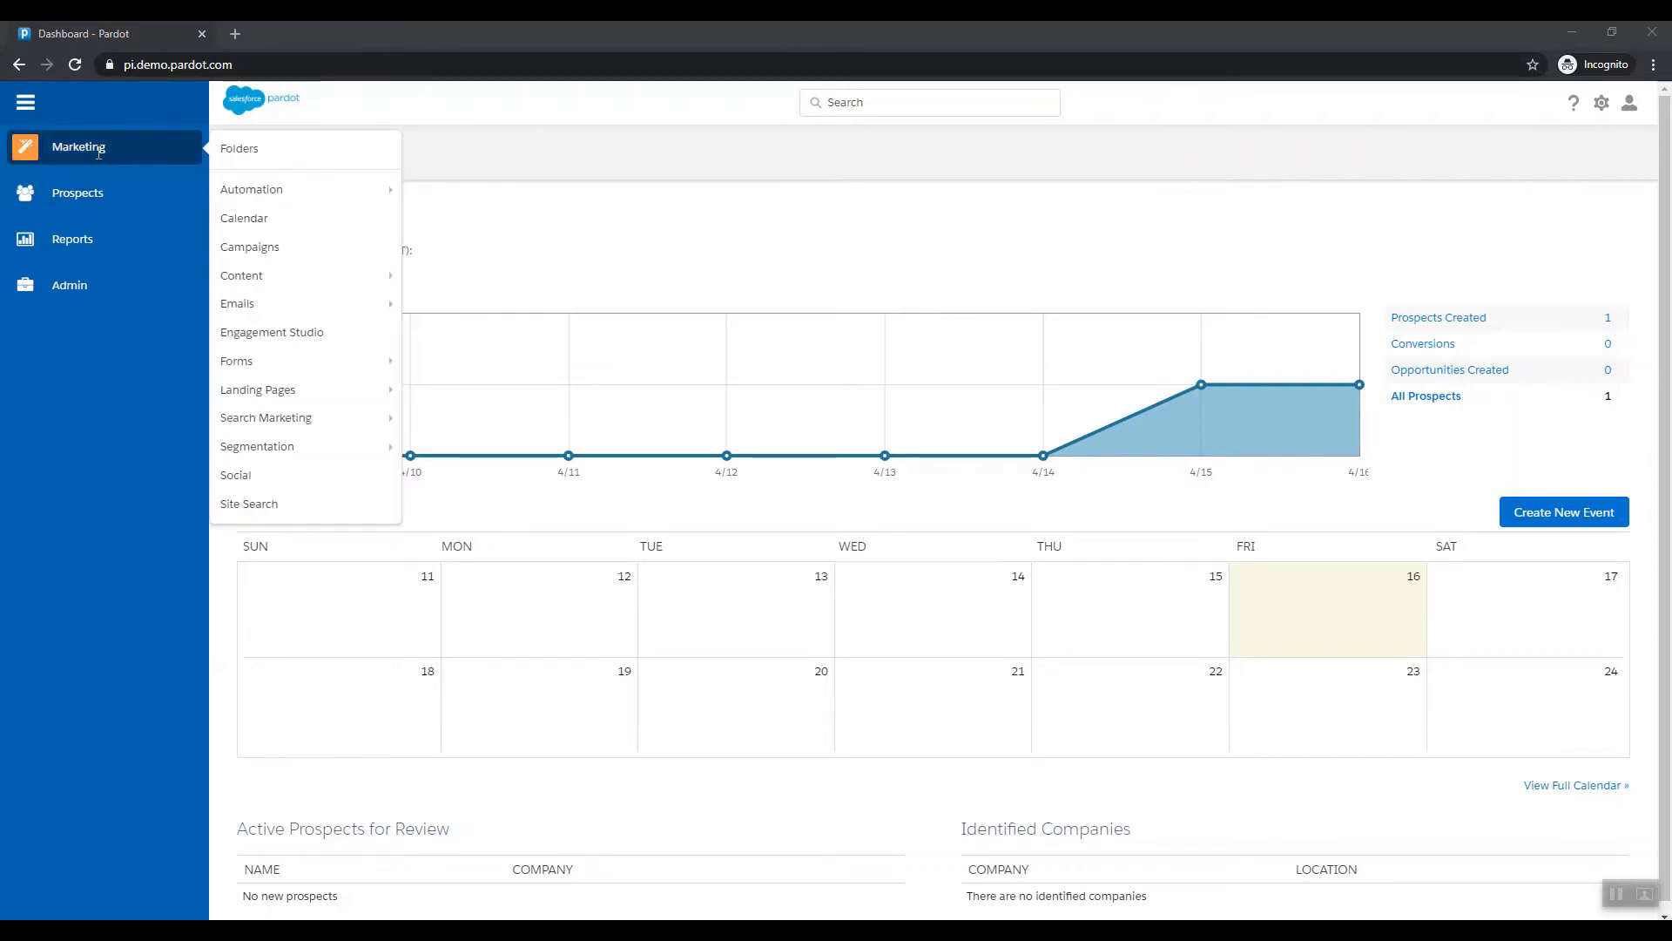
{"action": "mouse_move", "coordinate": [271, 197]}
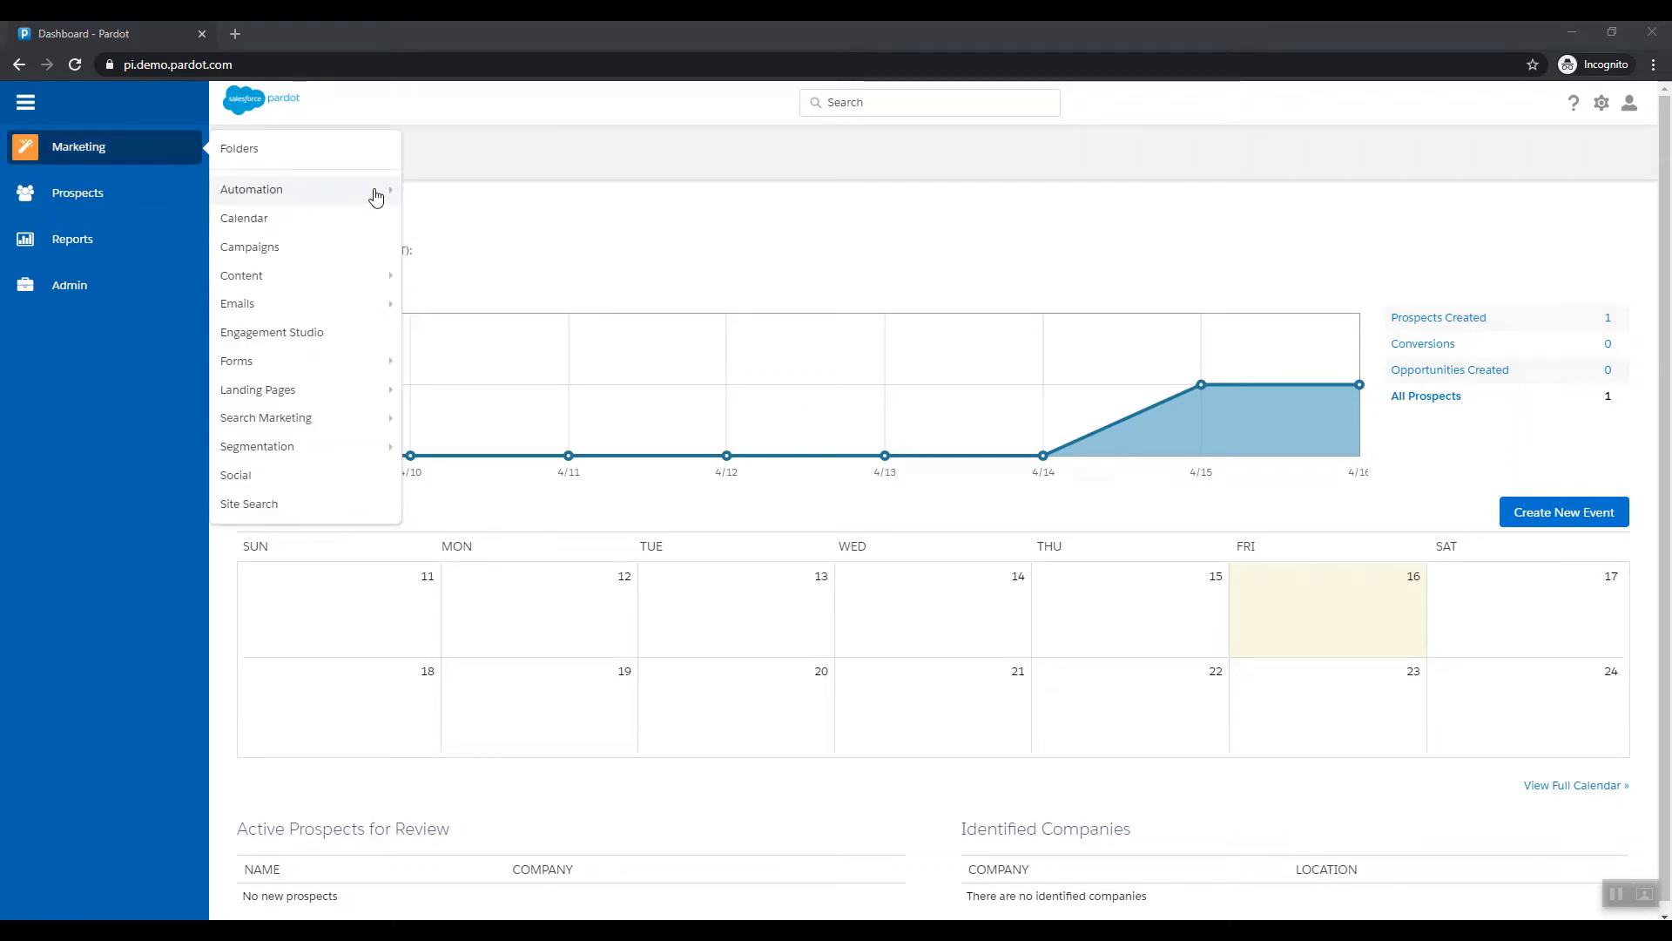
{"action": "mouse_move", "coordinate": [376, 195]}
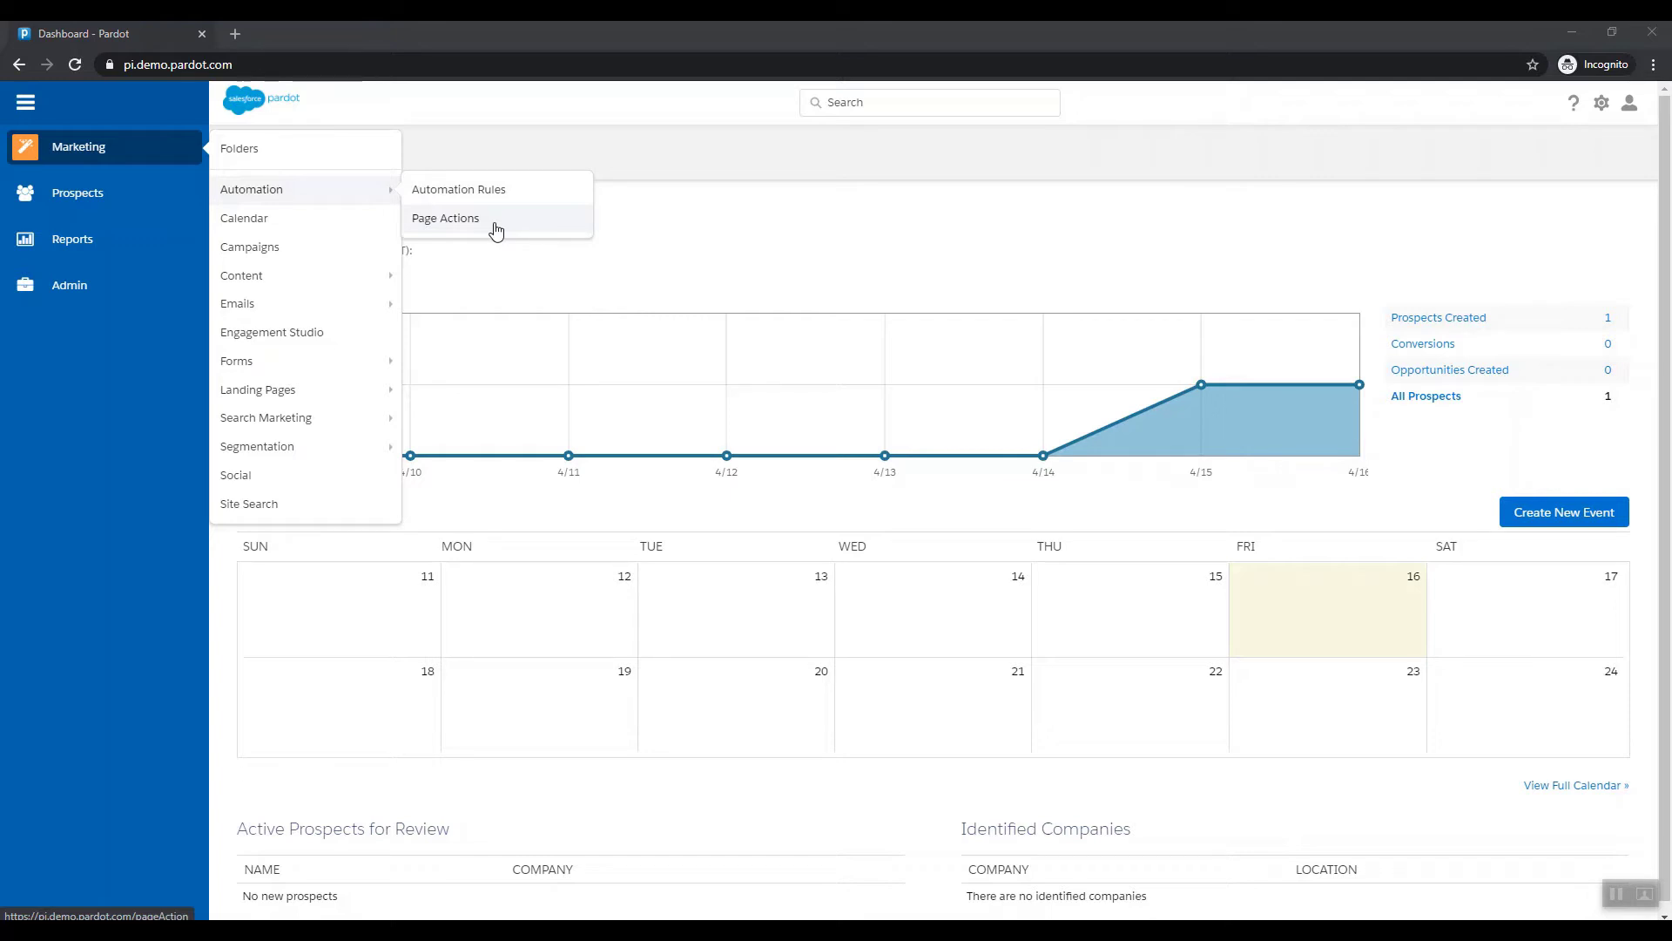
{"action": "left_click", "coordinate": [365, 219]}
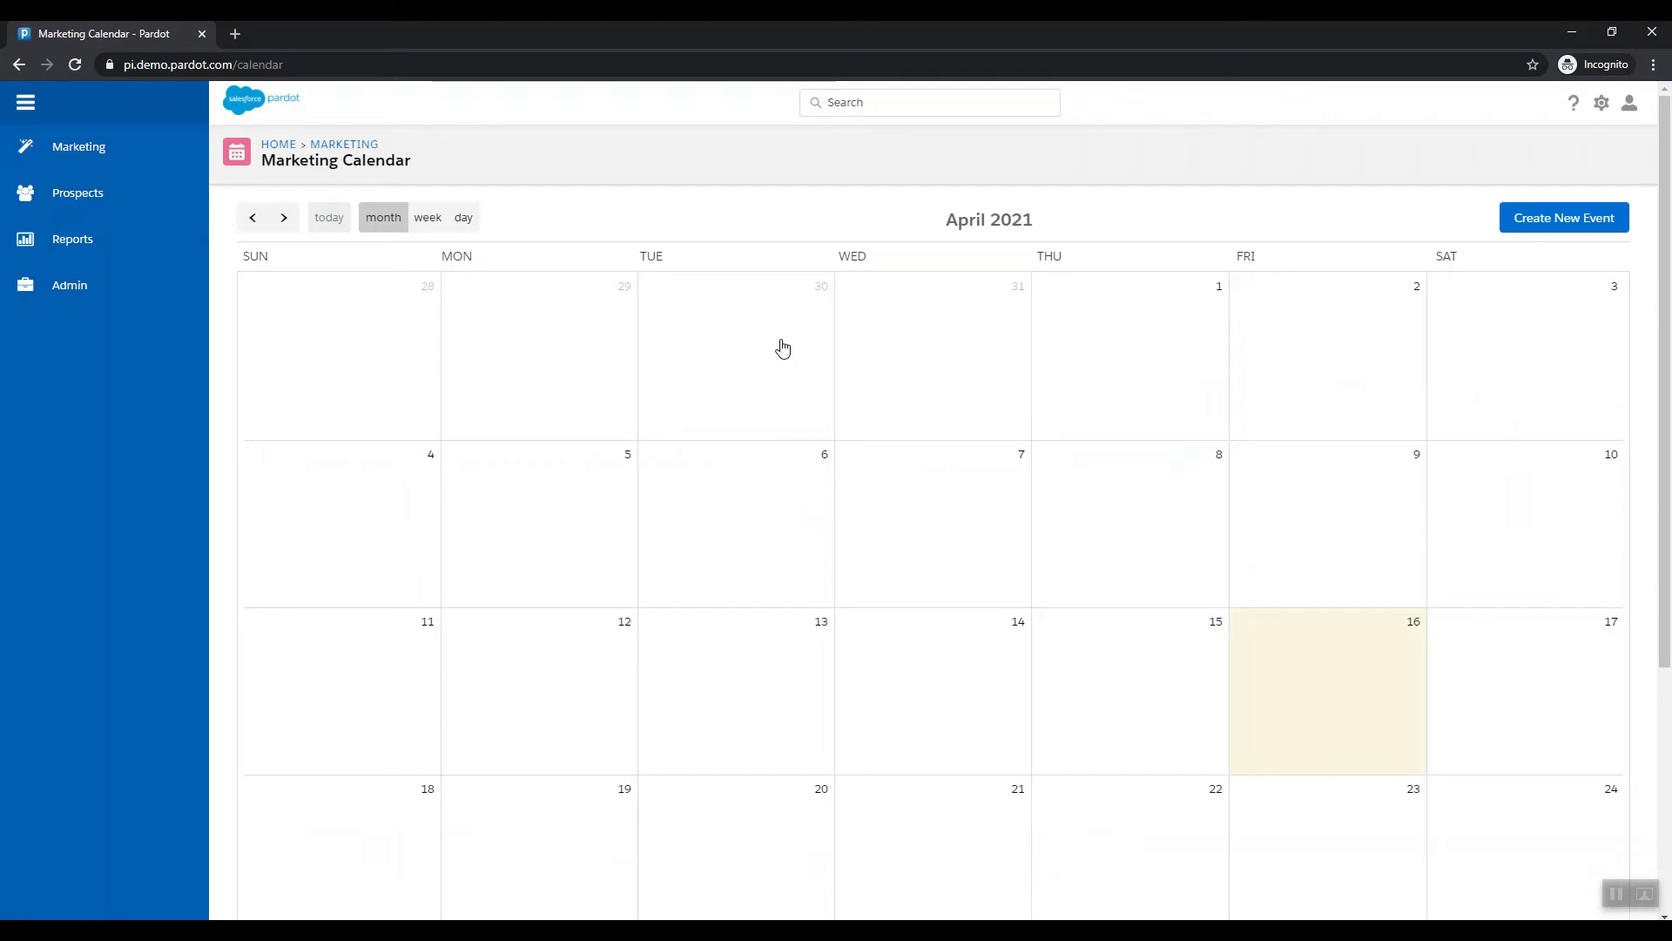
Look over the marketing content options and open the Engagement Studio program list
{"action": "mouse_move", "coordinate": [199, 153]}
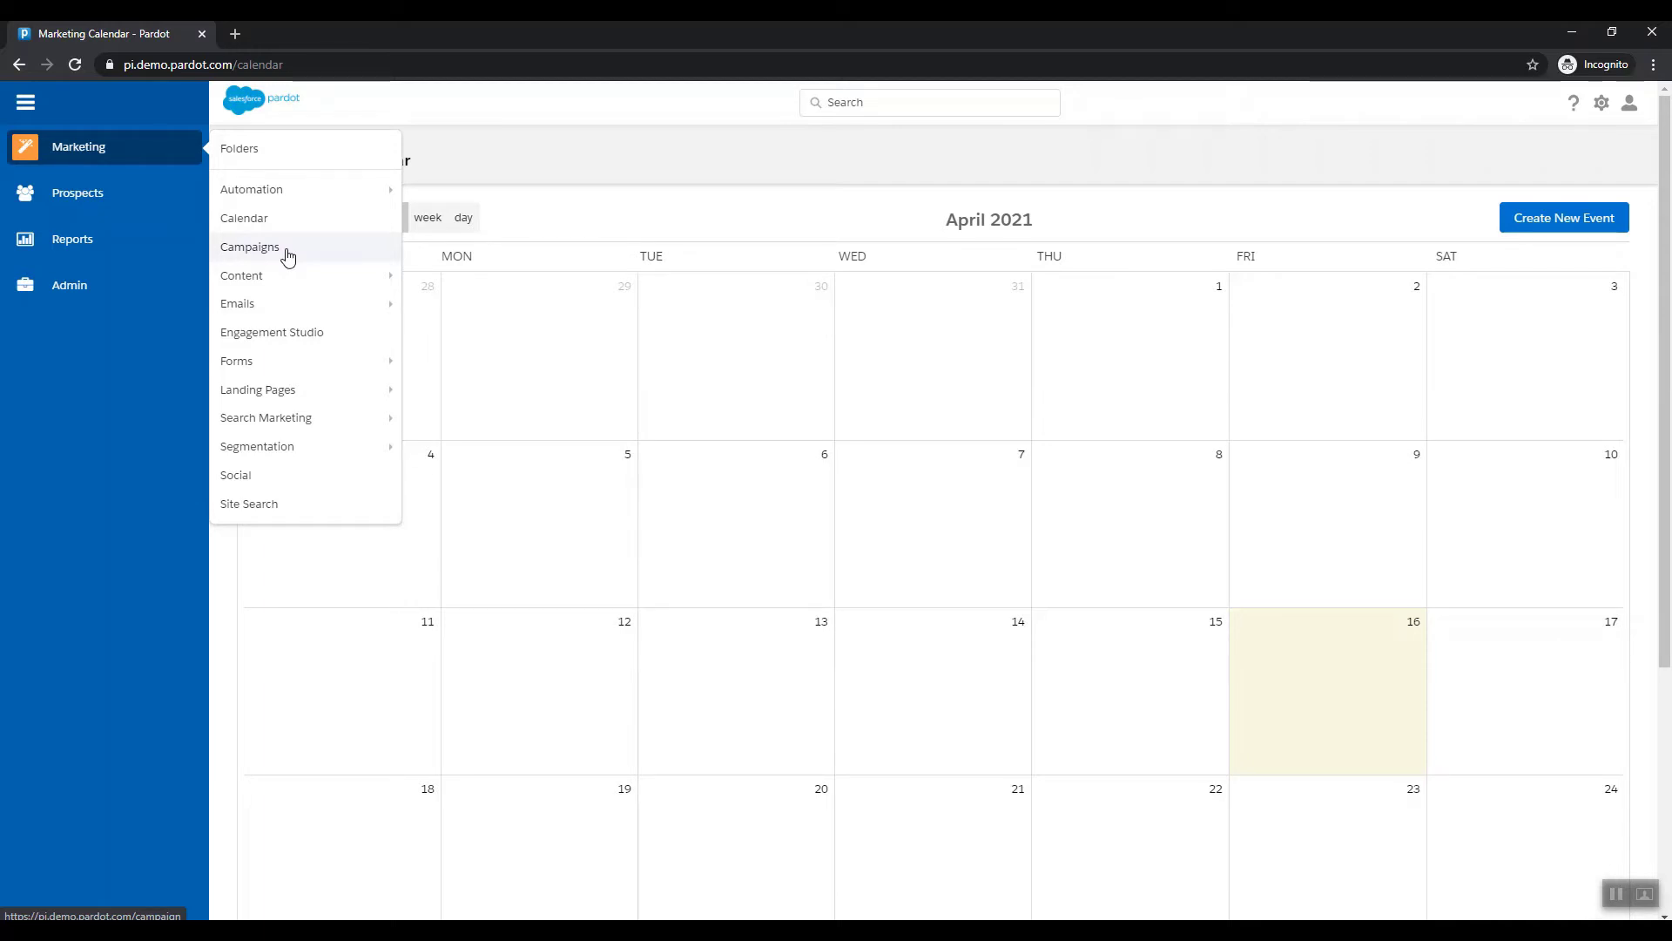
{"action": "mouse_move", "coordinate": [274, 286]}
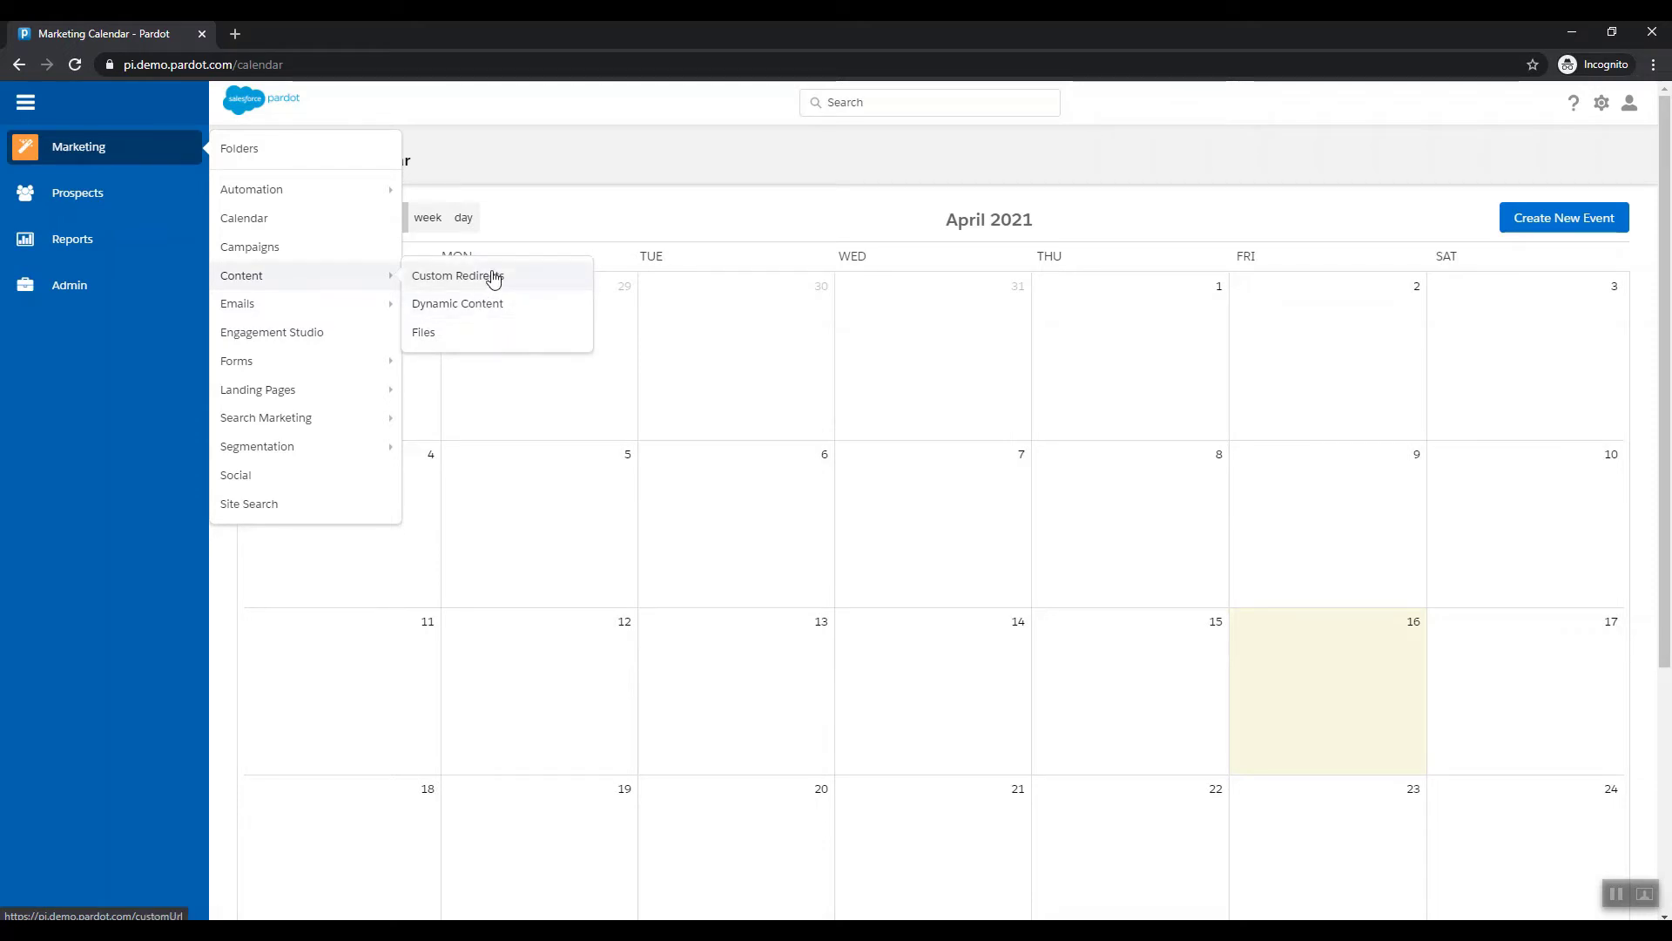
{"action": "mouse_move", "coordinate": [377, 306]}
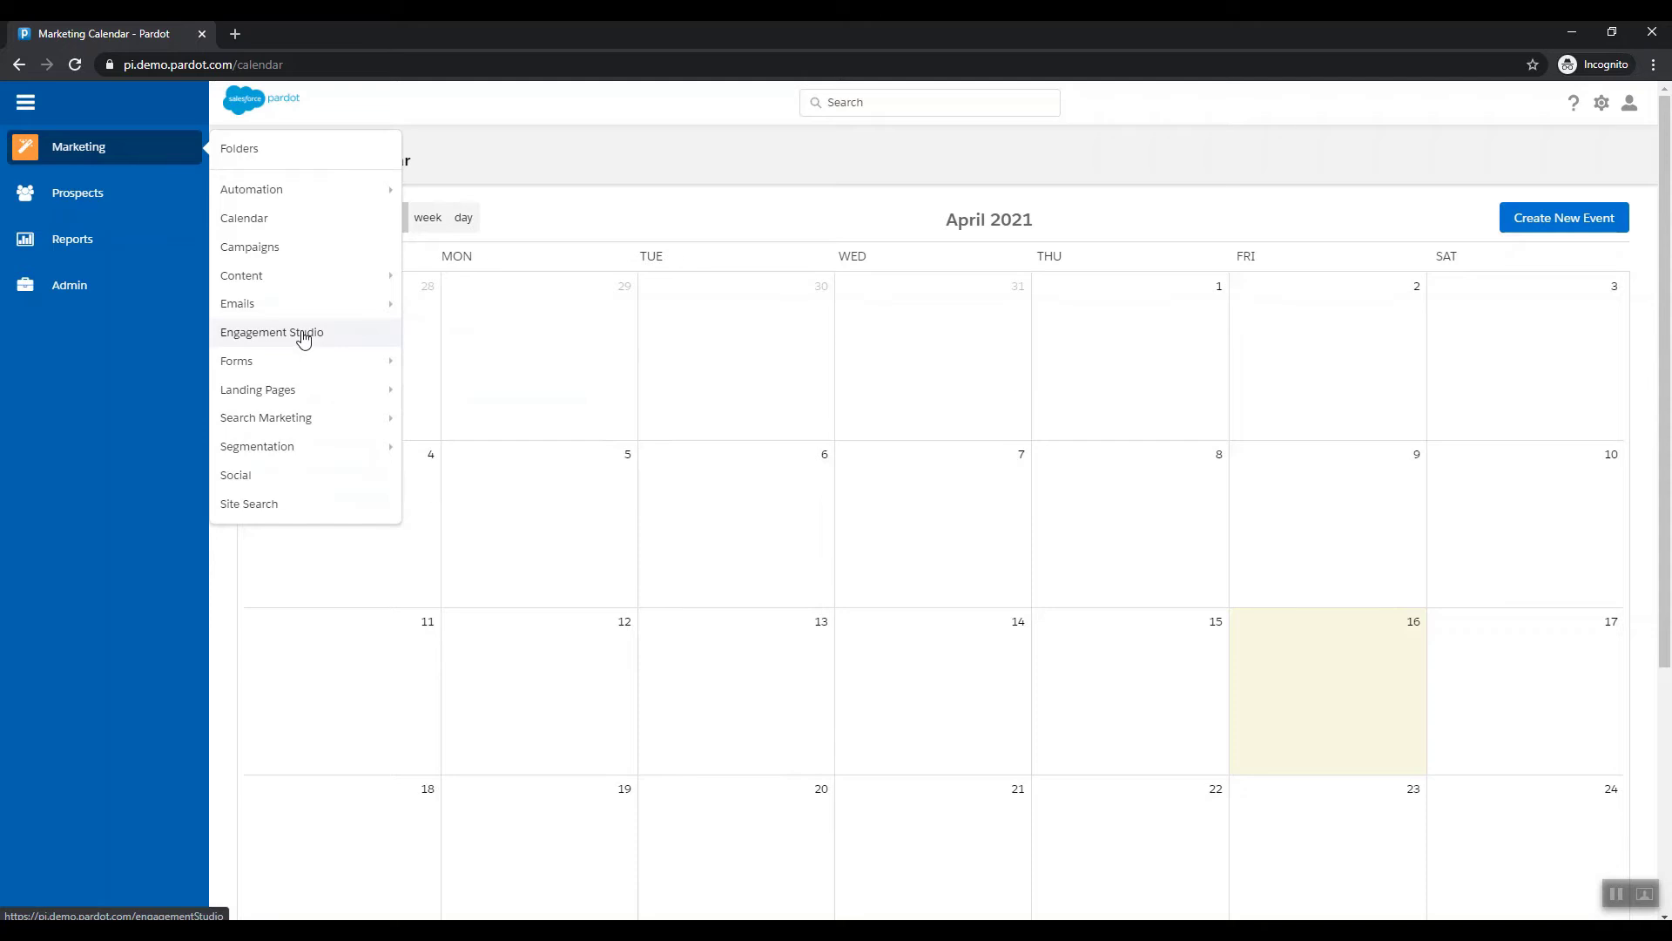
{"action": "left_click", "coordinate": [313, 333]}
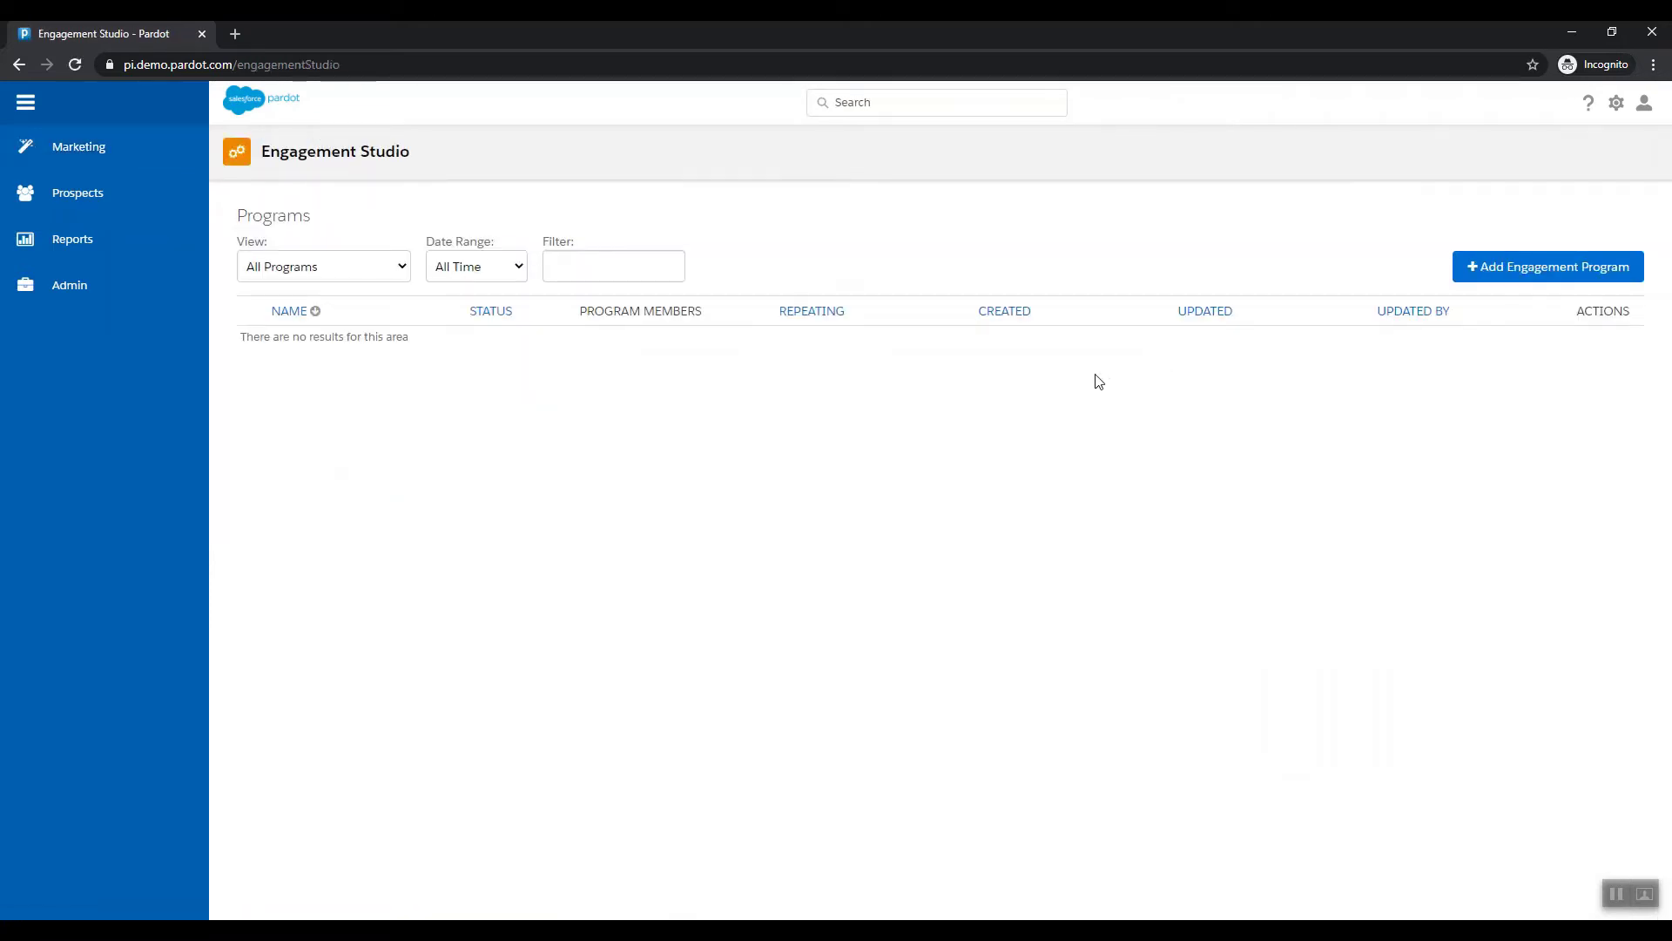
Start a new engagement program named Testing with the default folder and business hours, and try to save it
{"action": "left_click", "coordinate": [1495, 272]}
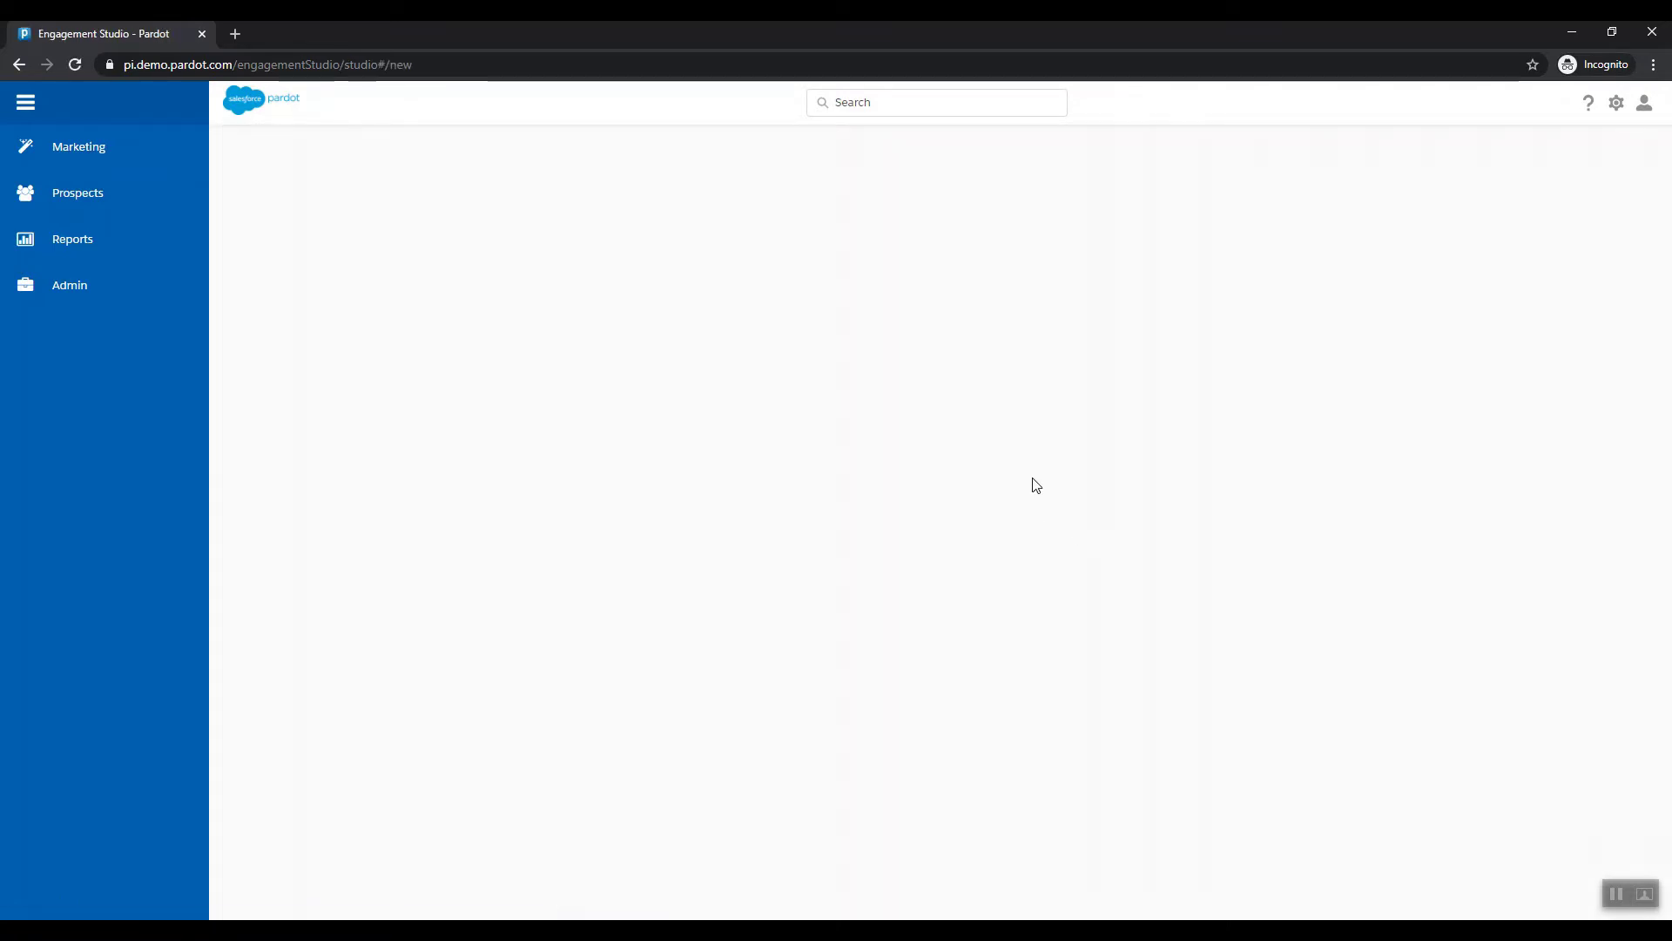
{"action": "left_click", "coordinate": [866, 348]}
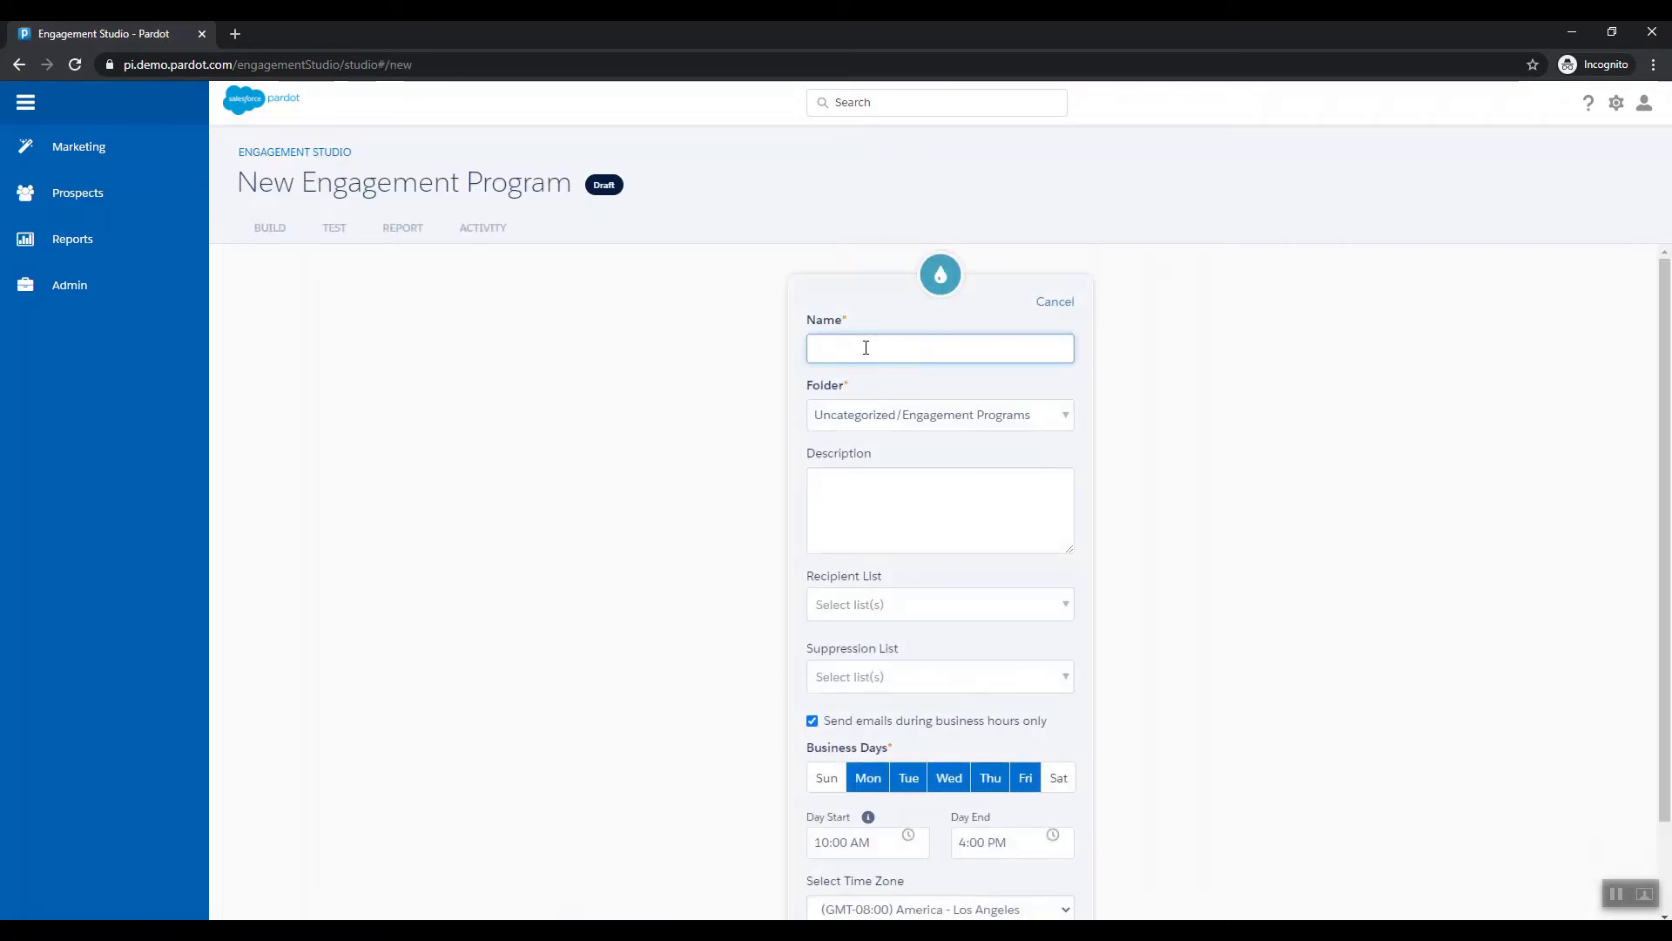
{"action": "type", "text": "tE"}
{"action": "type", "text": "st"}
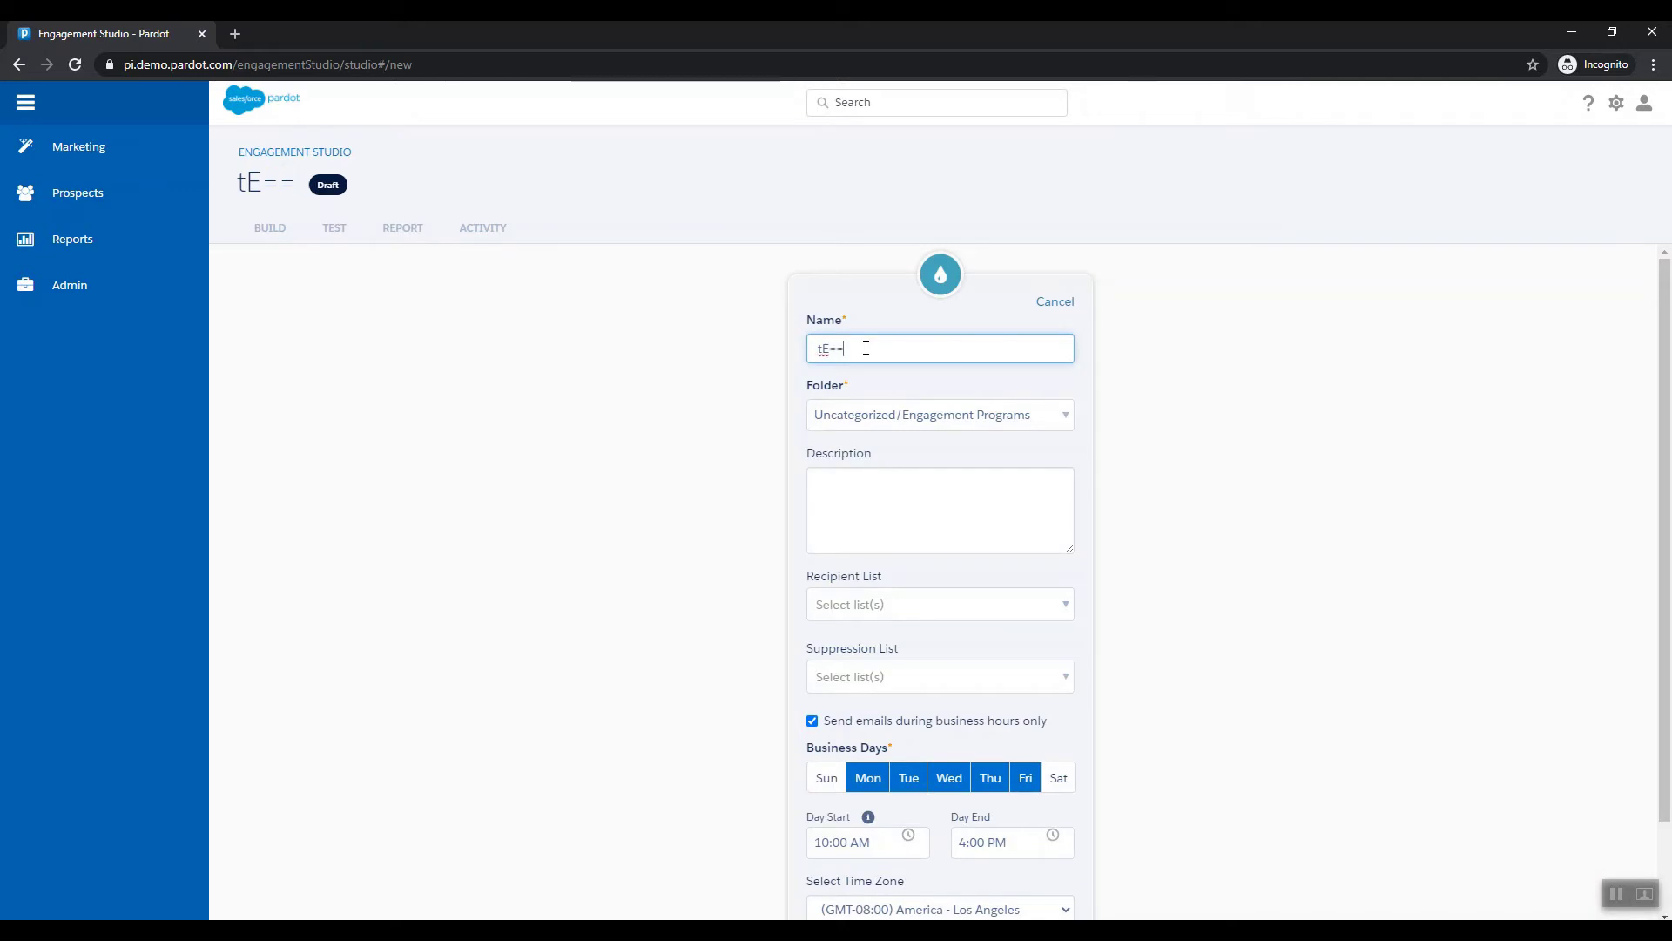
{"action": "key", "text": "BackSpace"}
{"action": "key", "text": "BackSpace"}
{"action": "key", "text": "BackSpace"}
{"action": "key", "text": "BackSpace"}
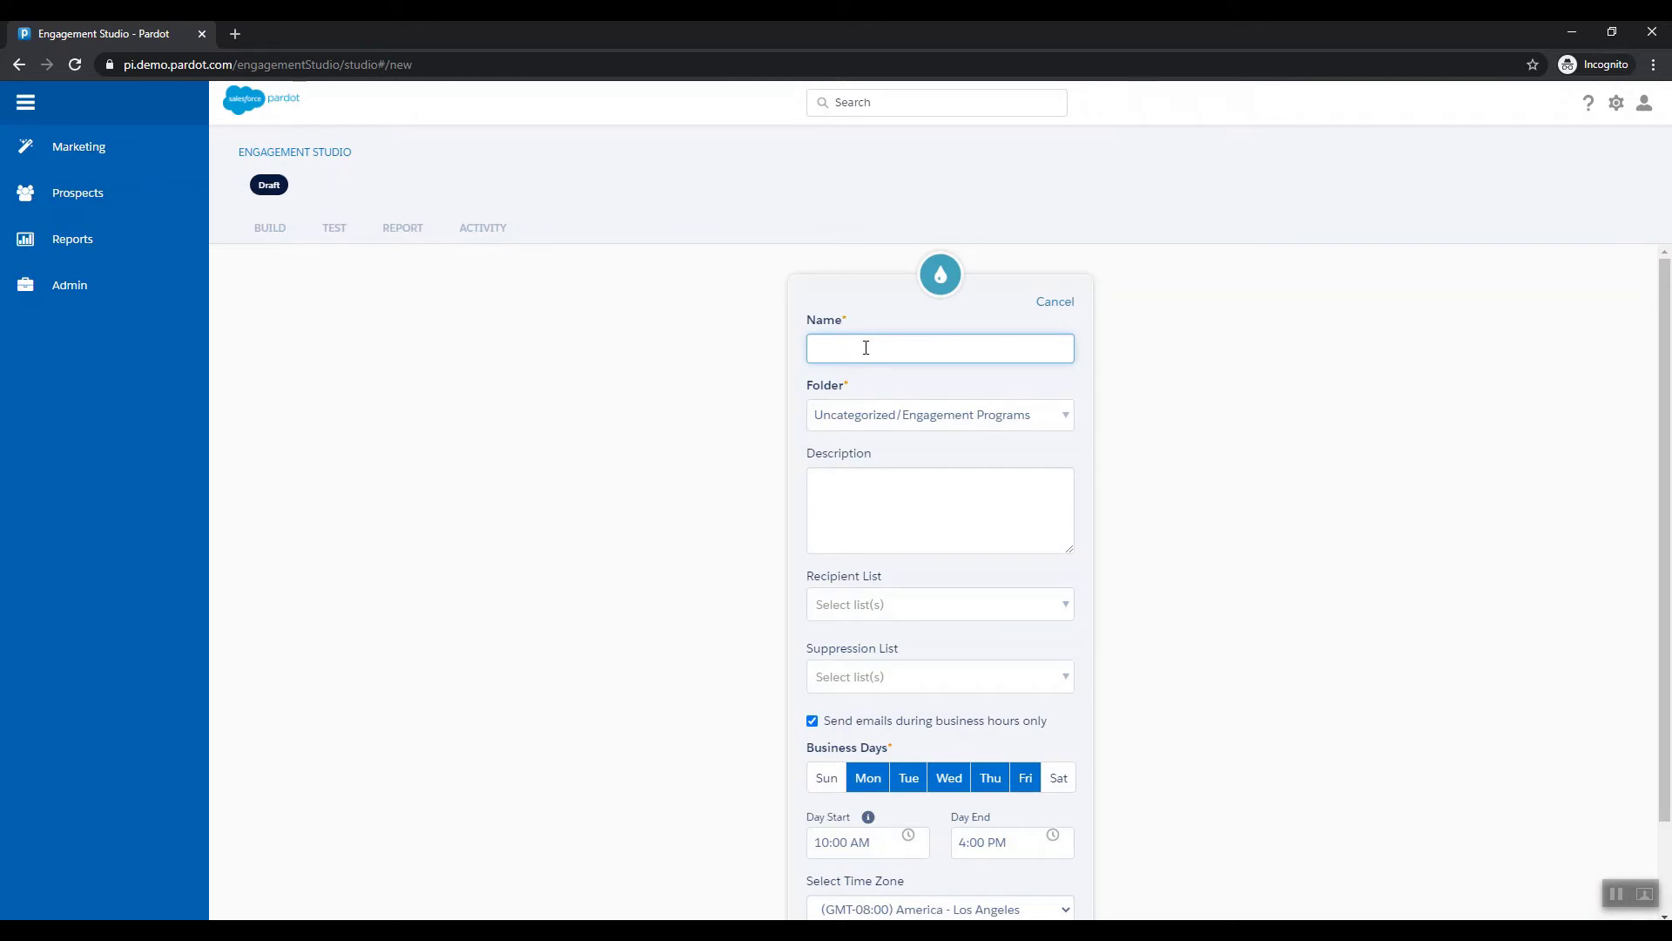
{"action": "type", "text": "T"}
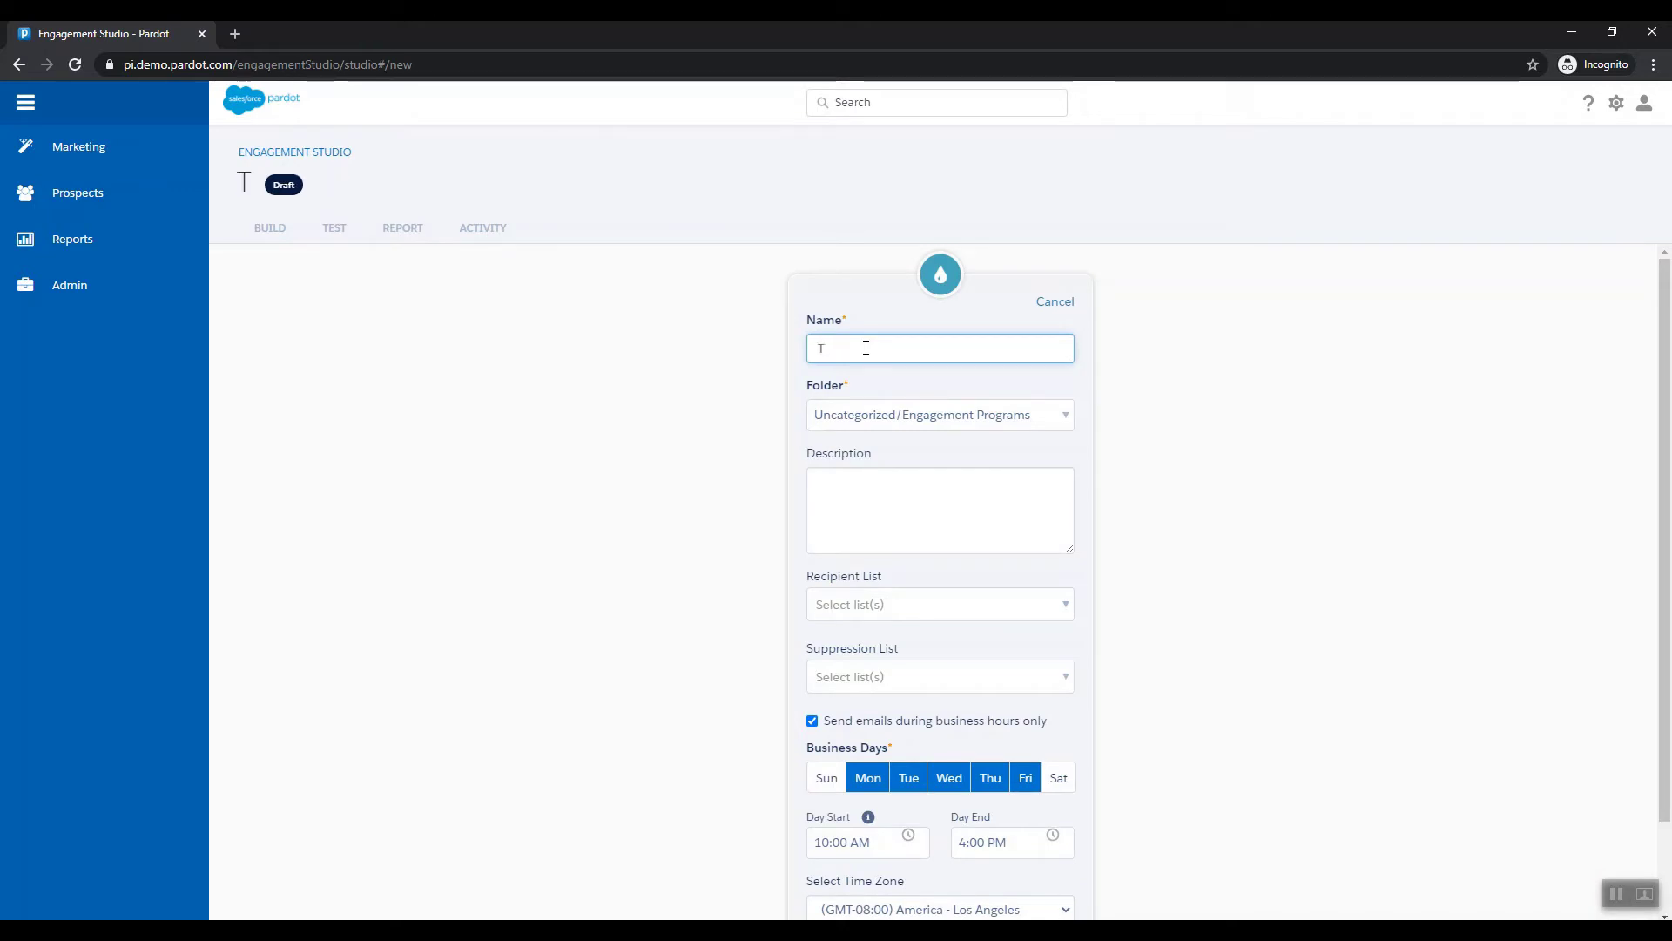
{"action": "type", "text": "esting"}
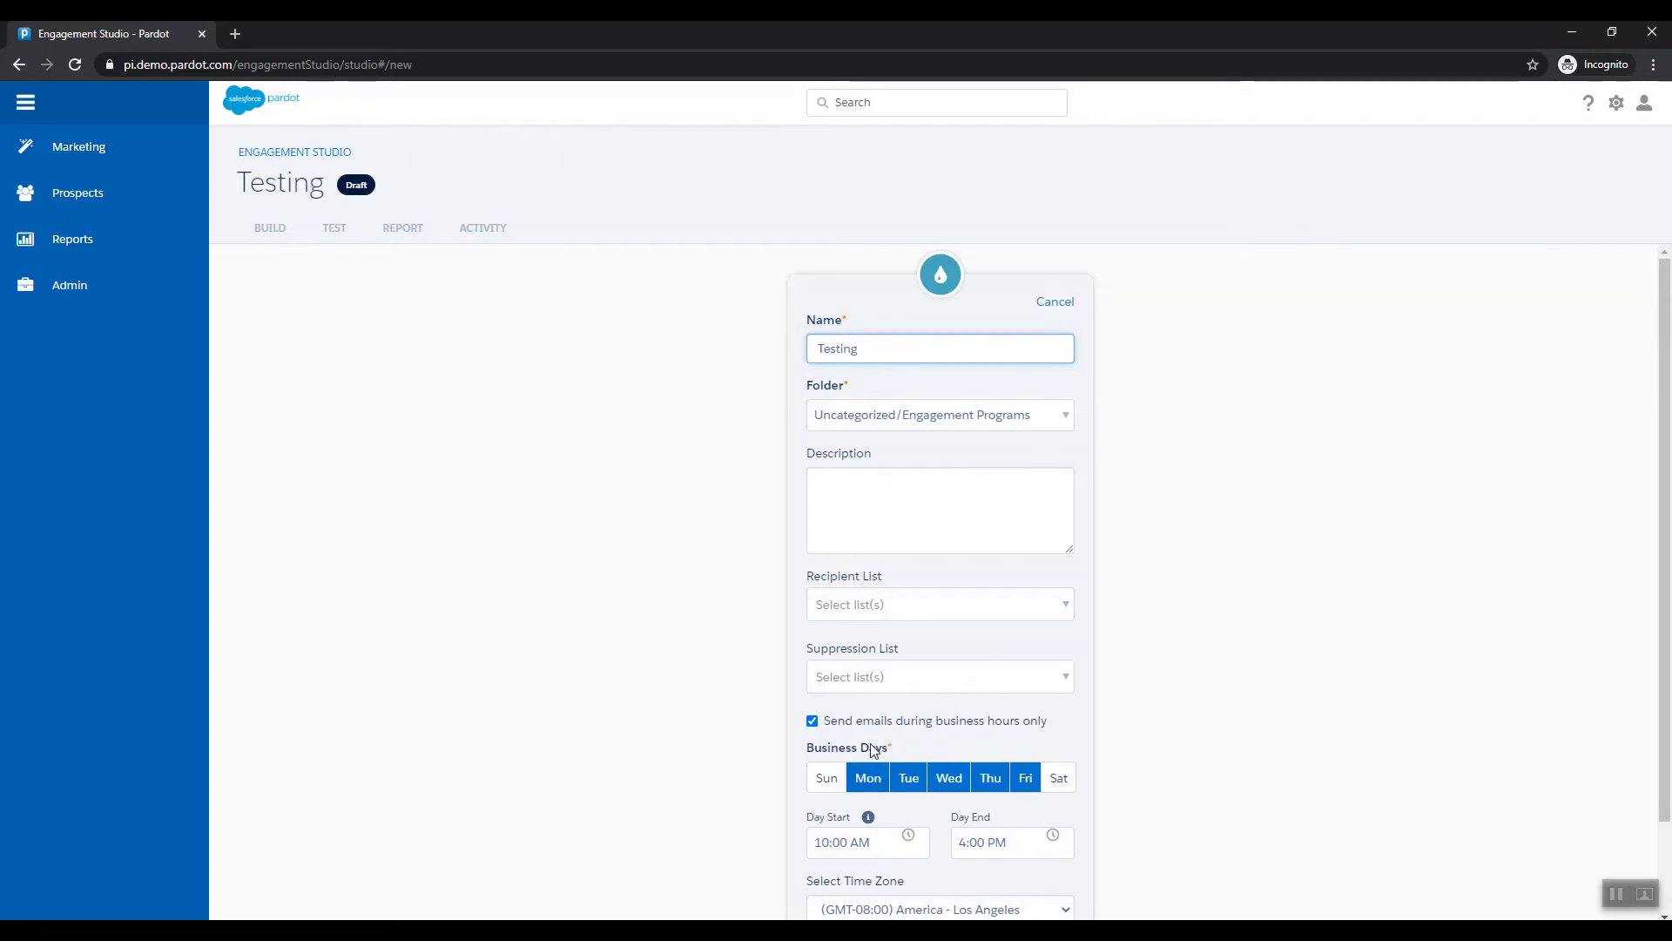
{"action": "scroll", "coordinate": [933, 754], "scroll_direction": "down", "scroll_amount": 1}
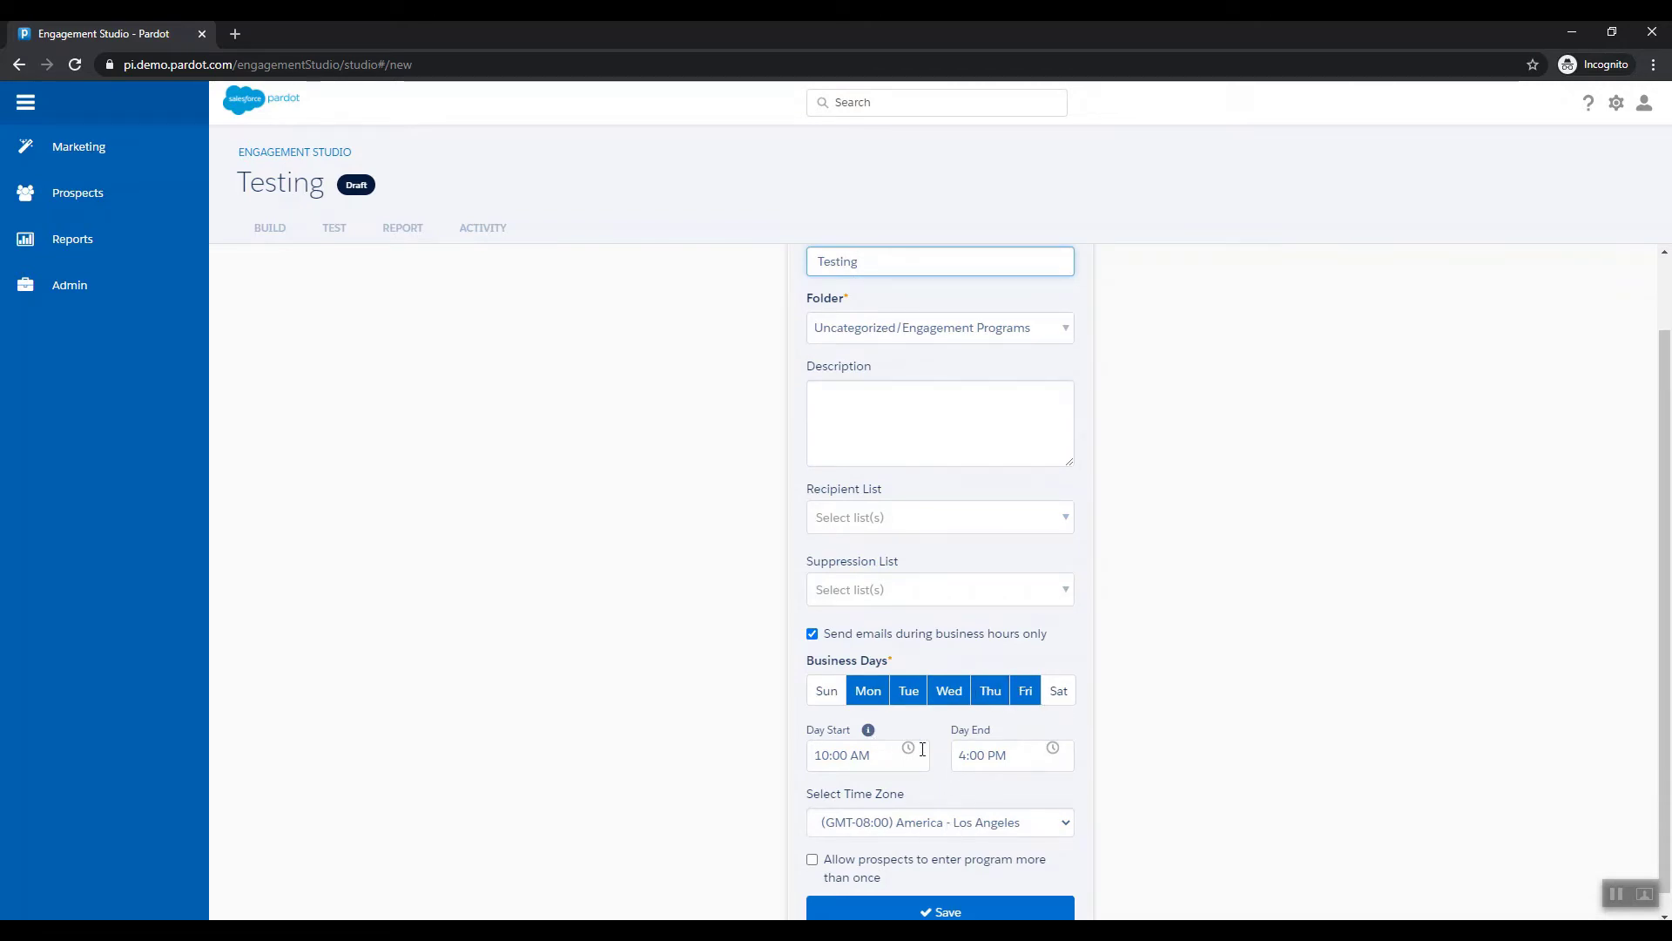
{"action": "scroll", "coordinate": [938, 838], "scroll_direction": "down", "scroll_amount": 1}
{"action": "left_click", "coordinate": [941, 893]}
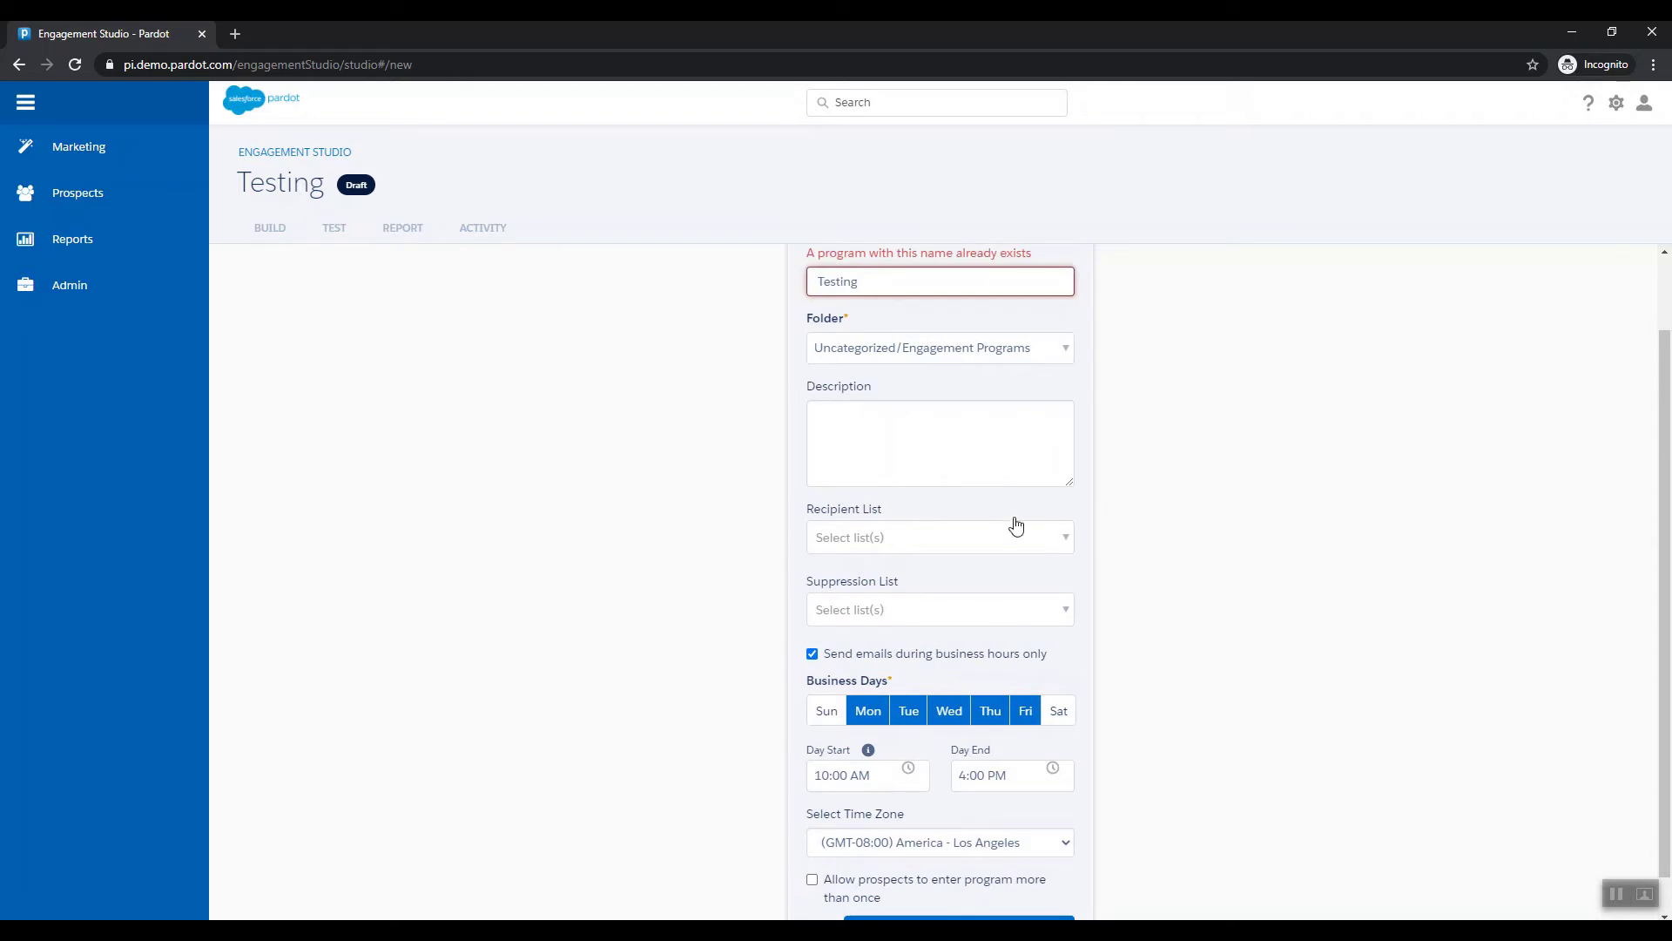
Change the new engagement program's name to Testing_00 and save it
{"action": "left_click", "coordinate": [876, 283]}
{"action": "type", "text": "_00"}
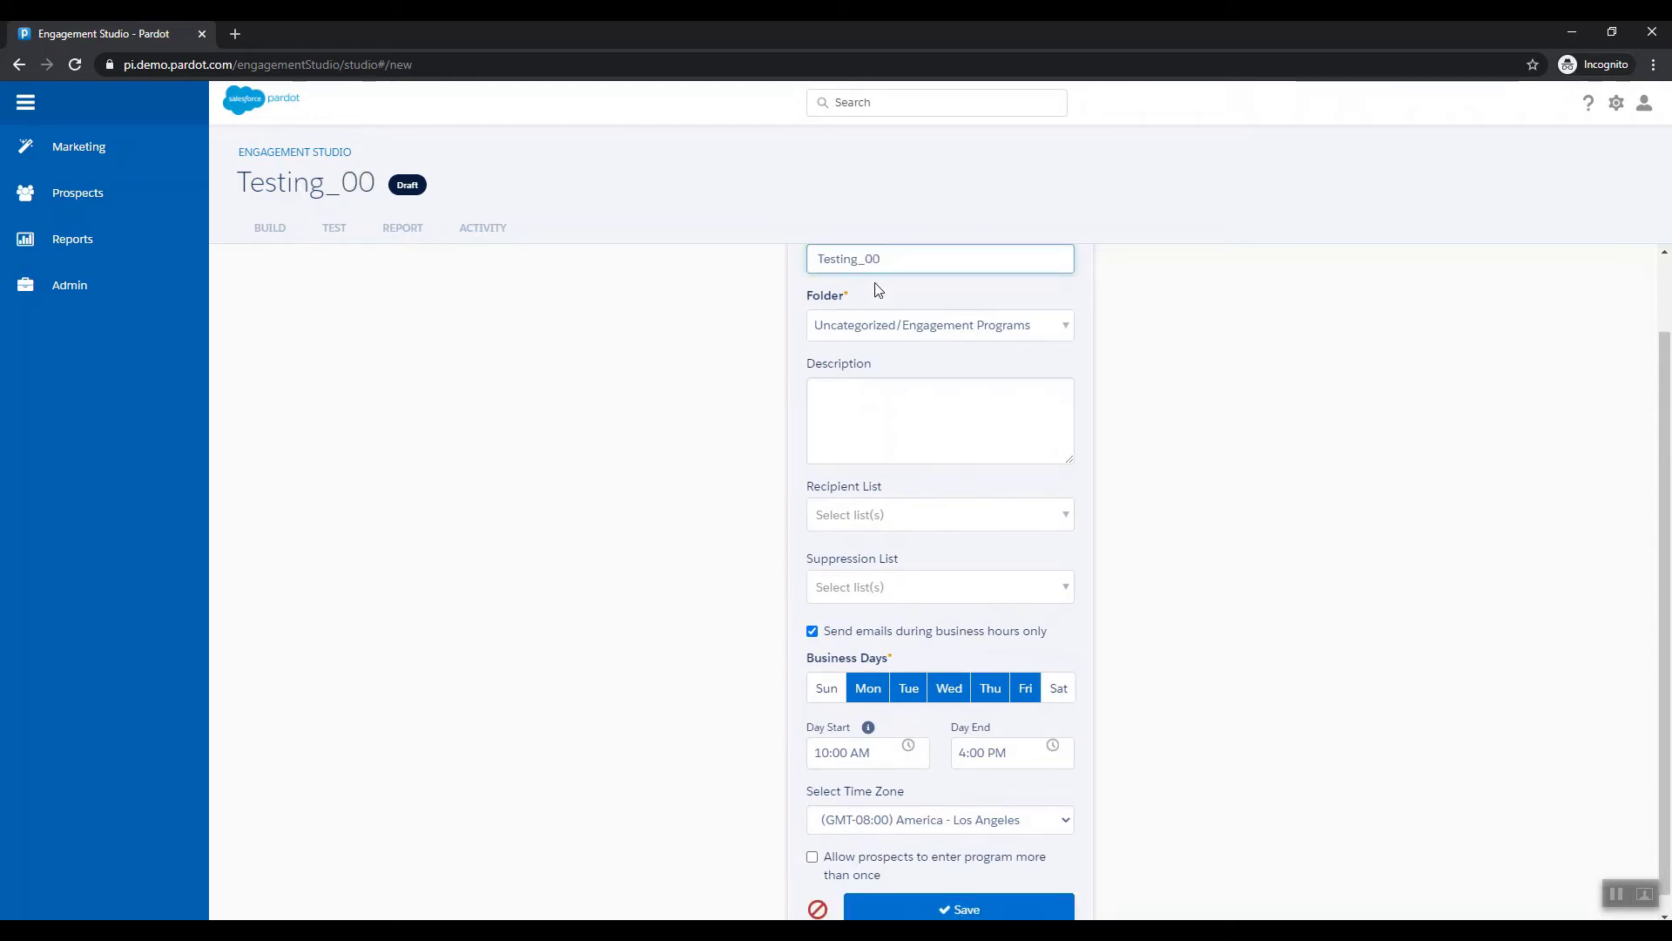
{"action": "left_click", "coordinate": [993, 906]}
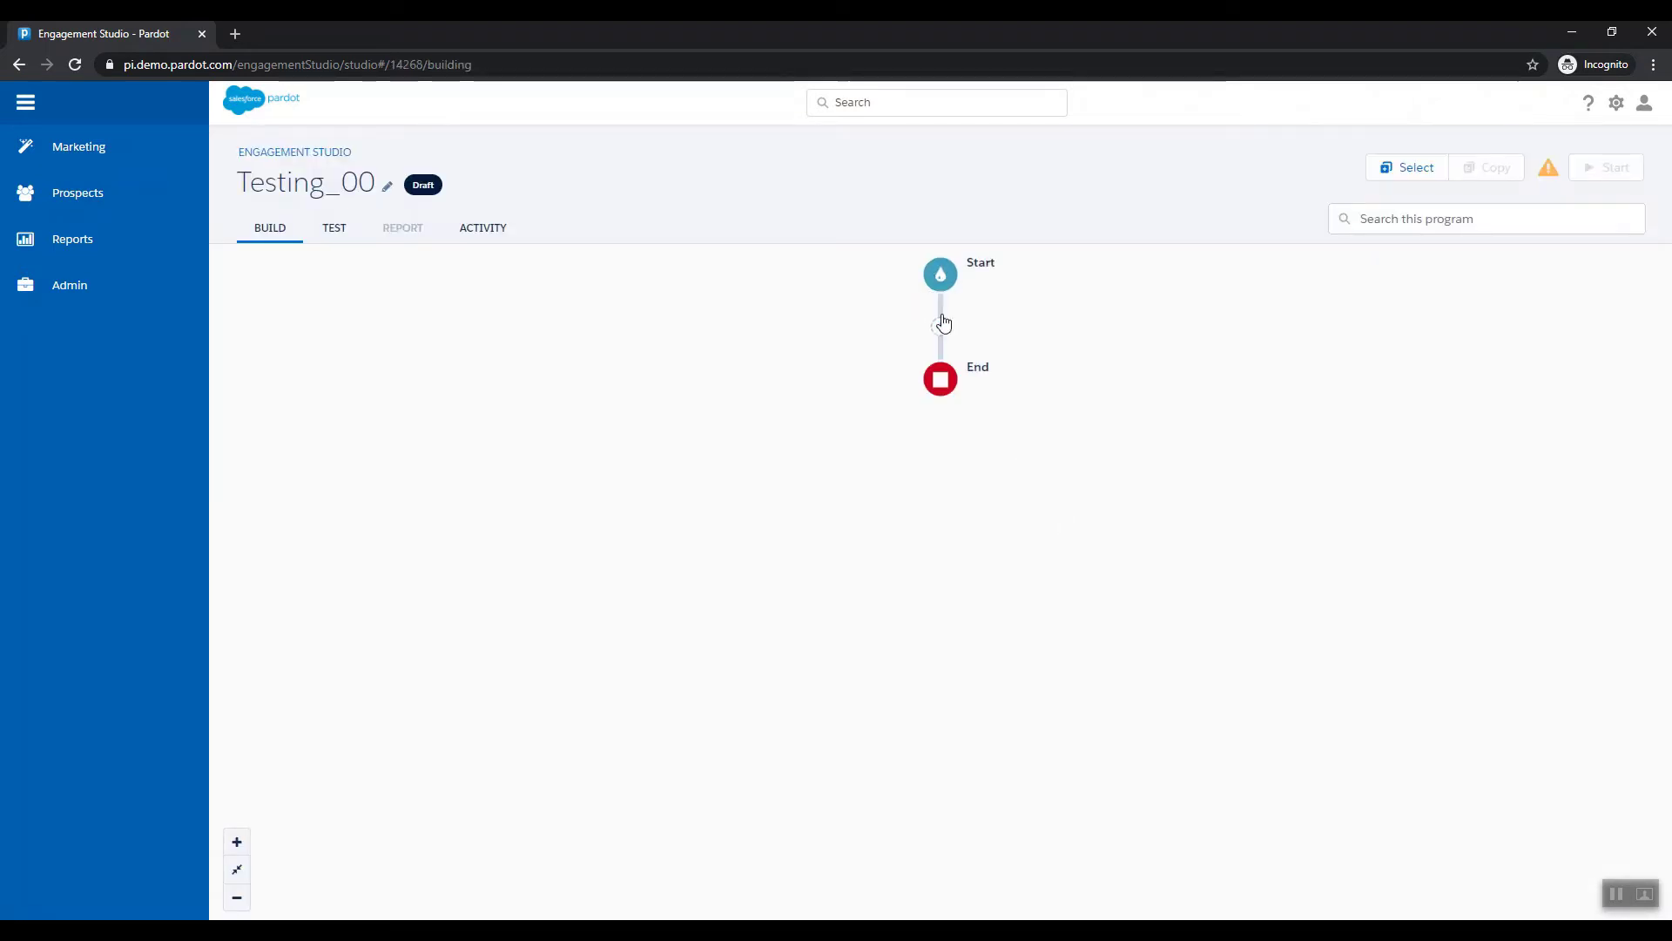
Add an action between Start and End, searching for "email" and choosing Send Email
{"action": "left_click", "coordinate": [940, 328]}
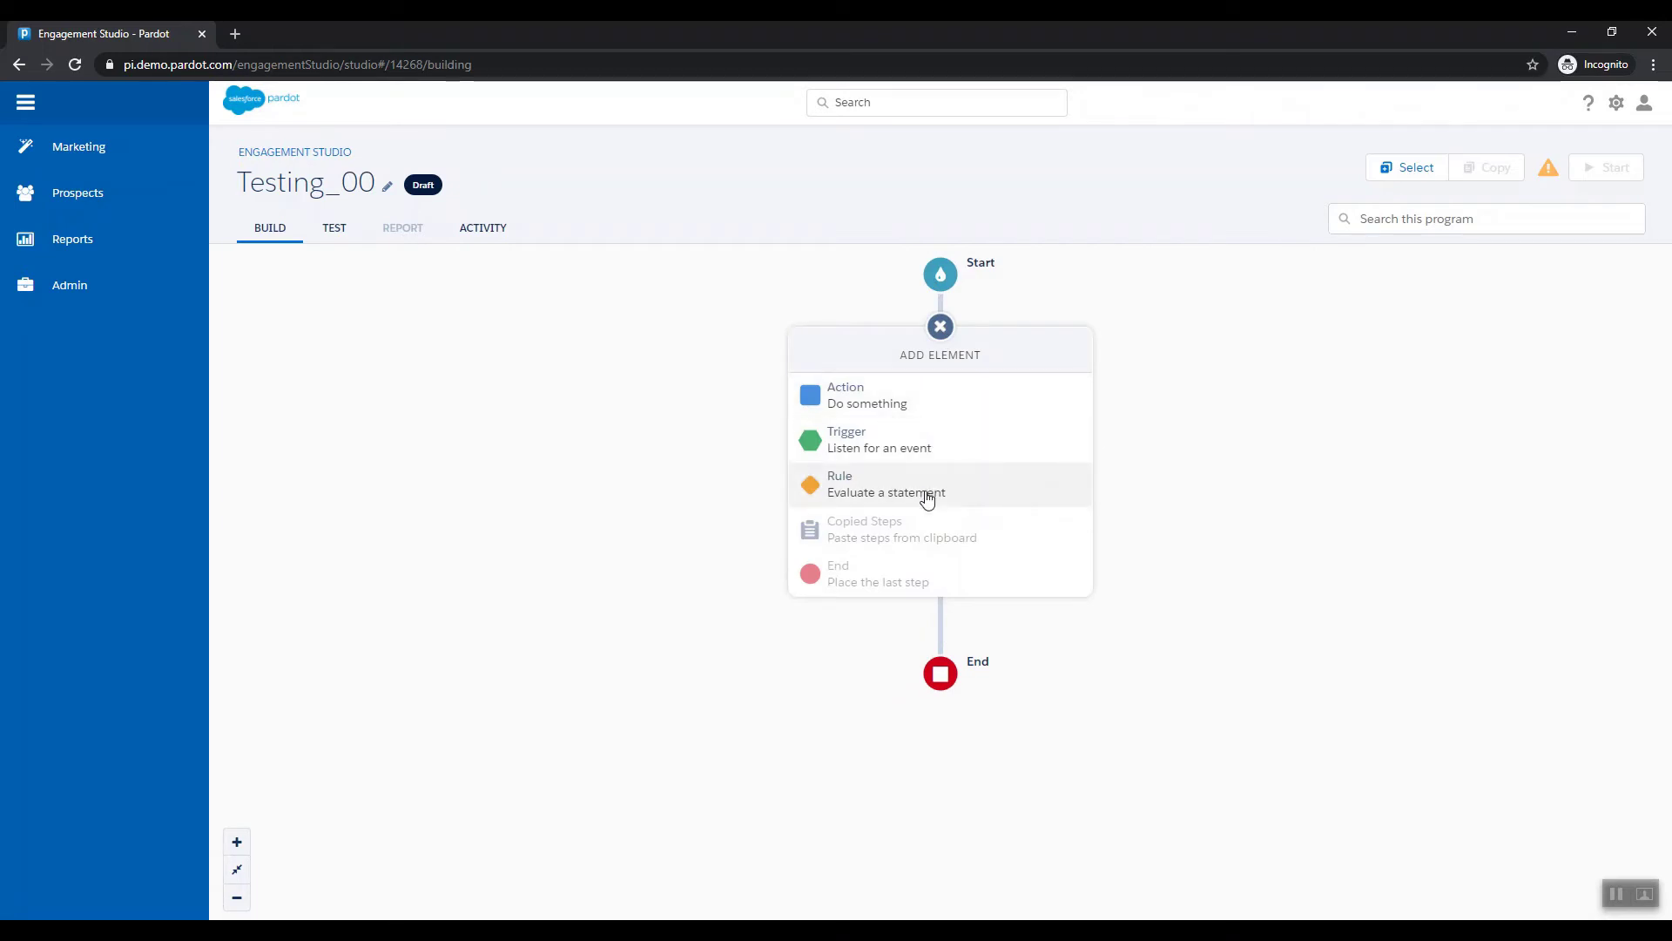
{"action": "left_click", "coordinate": [919, 411]}
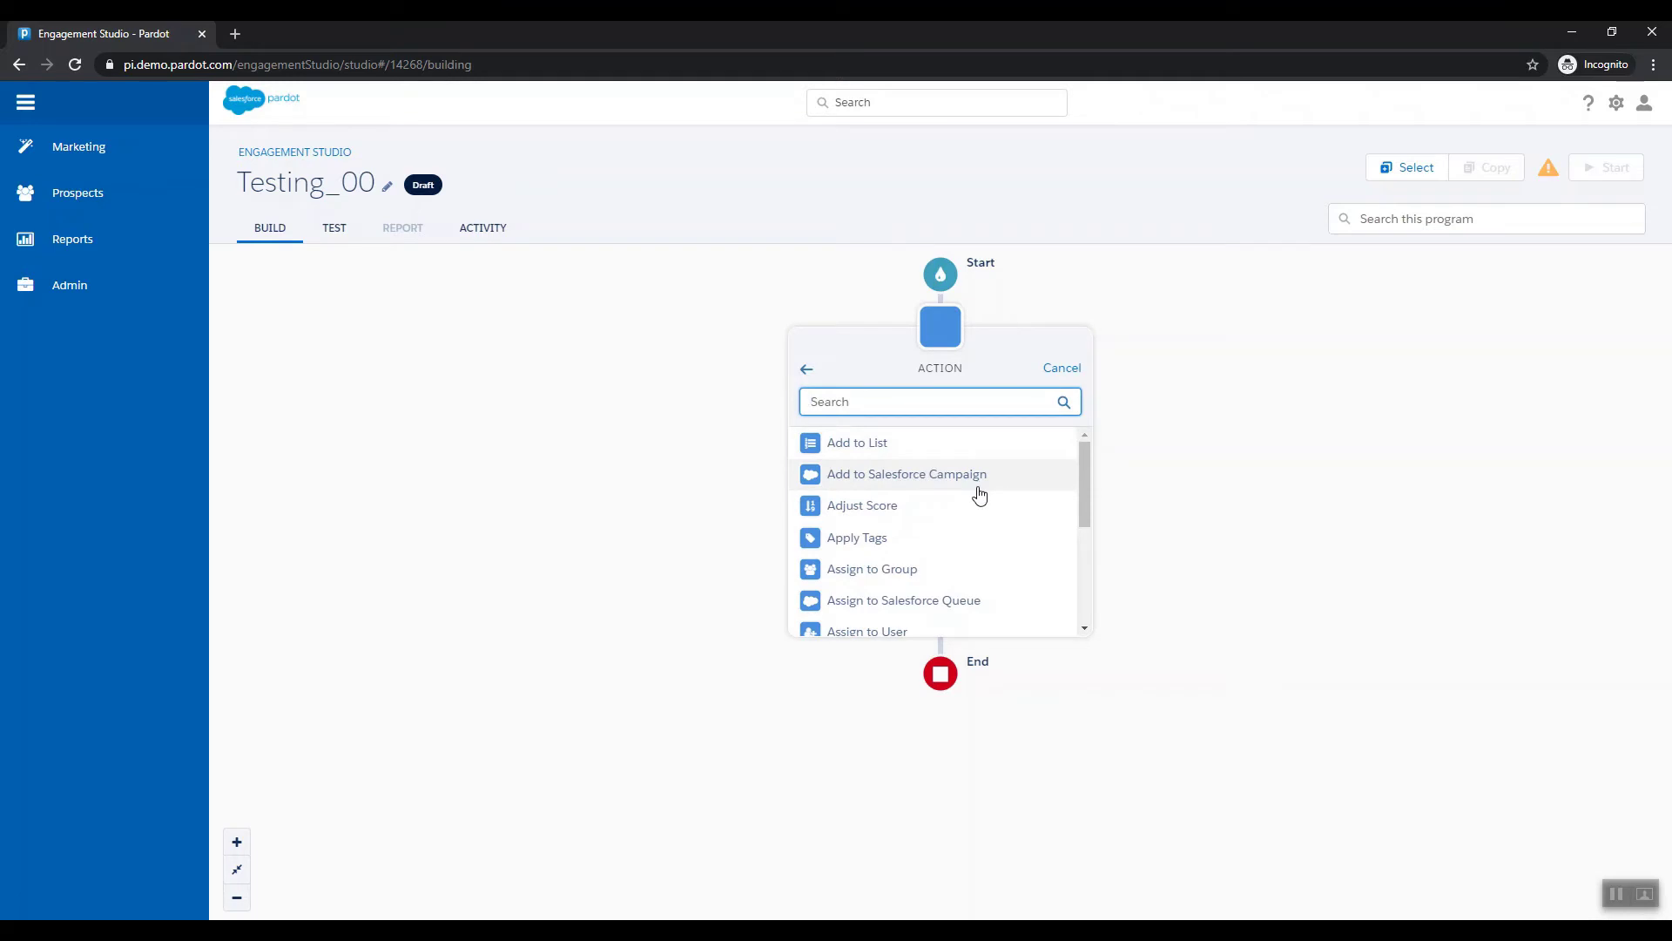
{"action": "scroll", "coordinate": [933, 540], "scroll_direction": "down", "scroll_amount": 1}
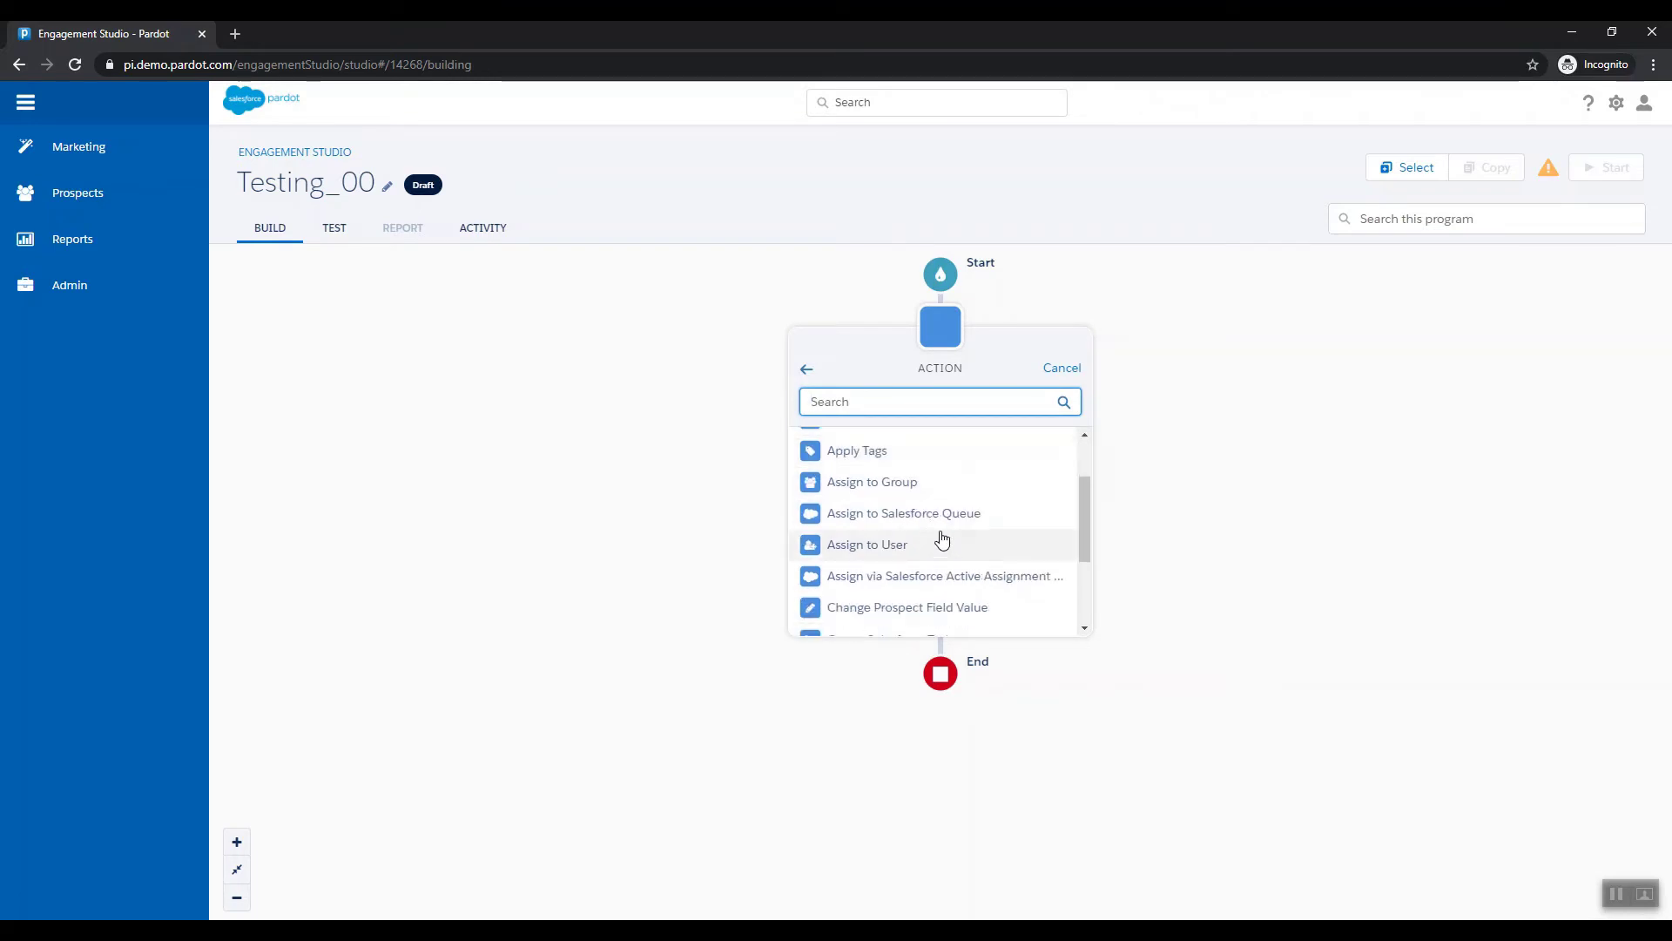
{"action": "scroll", "coordinate": [949, 523], "scroll_direction": "down", "scroll_amount": 2}
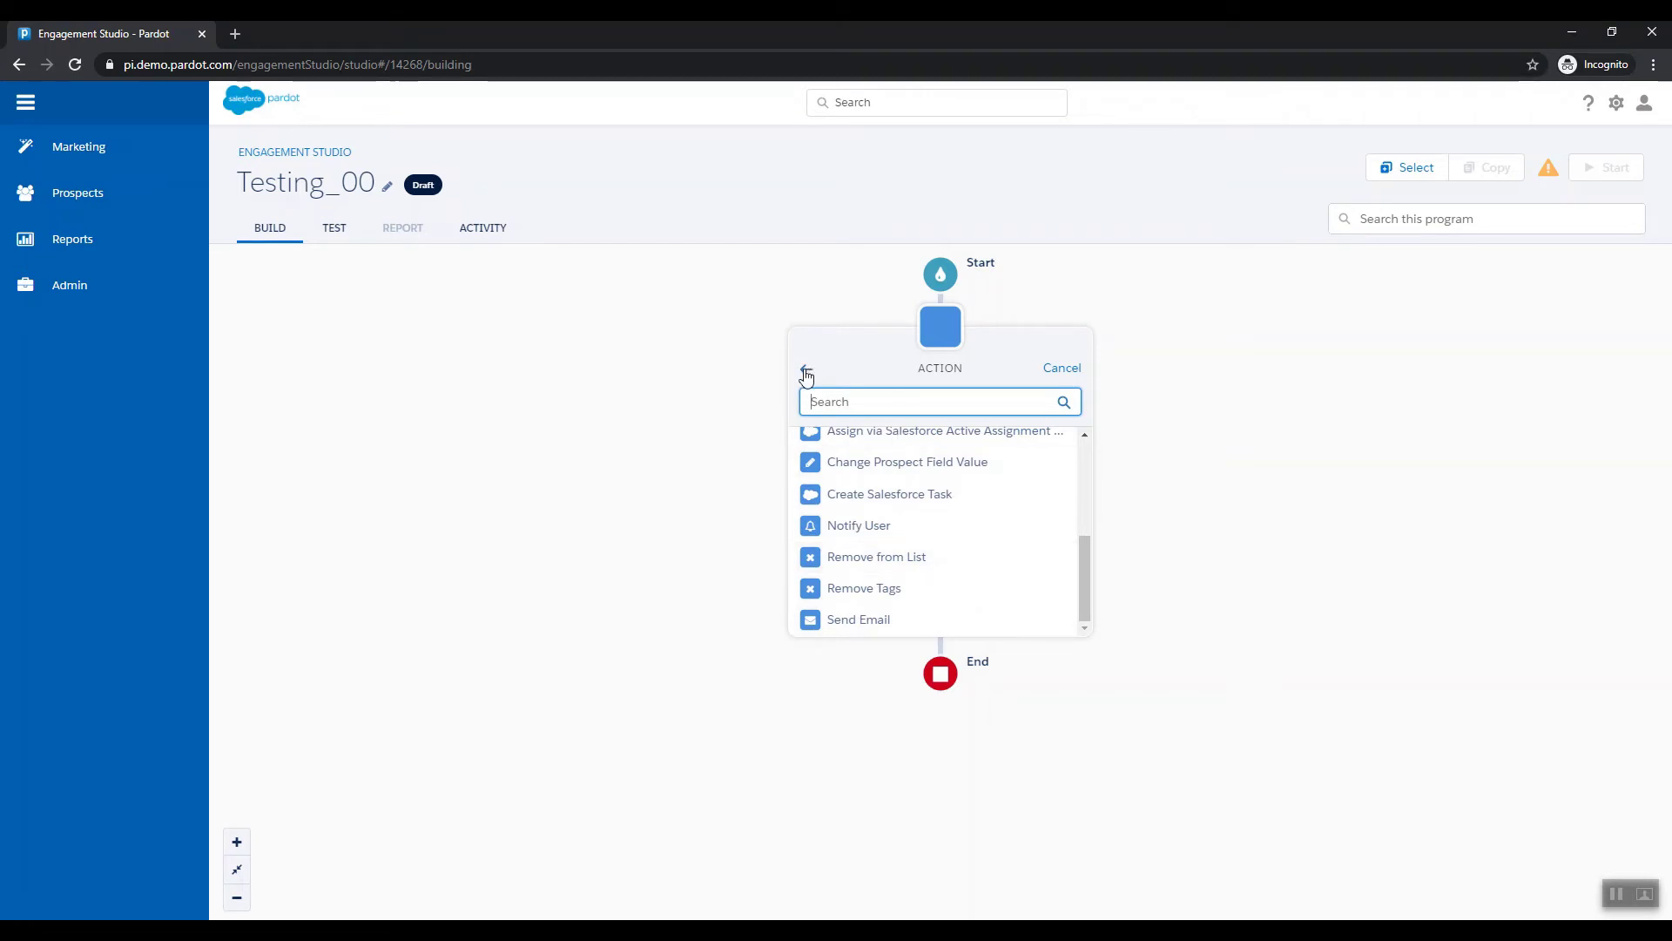
{"action": "type", "text": "email"}
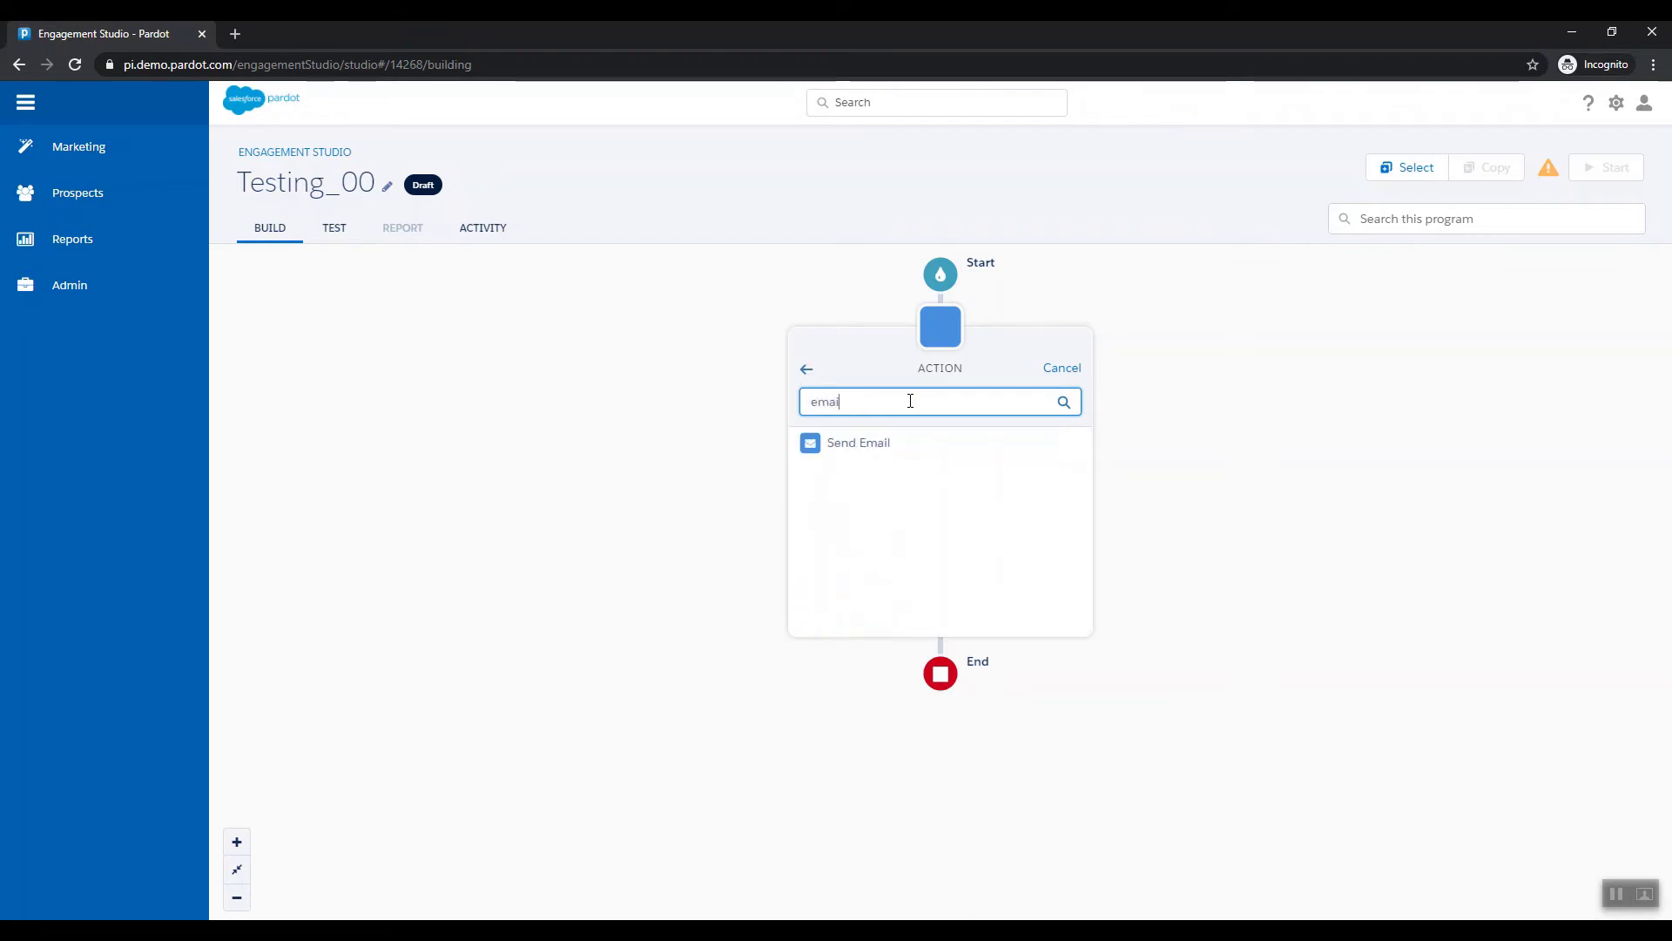
{"action": "left_click", "coordinate": [876, 443]}
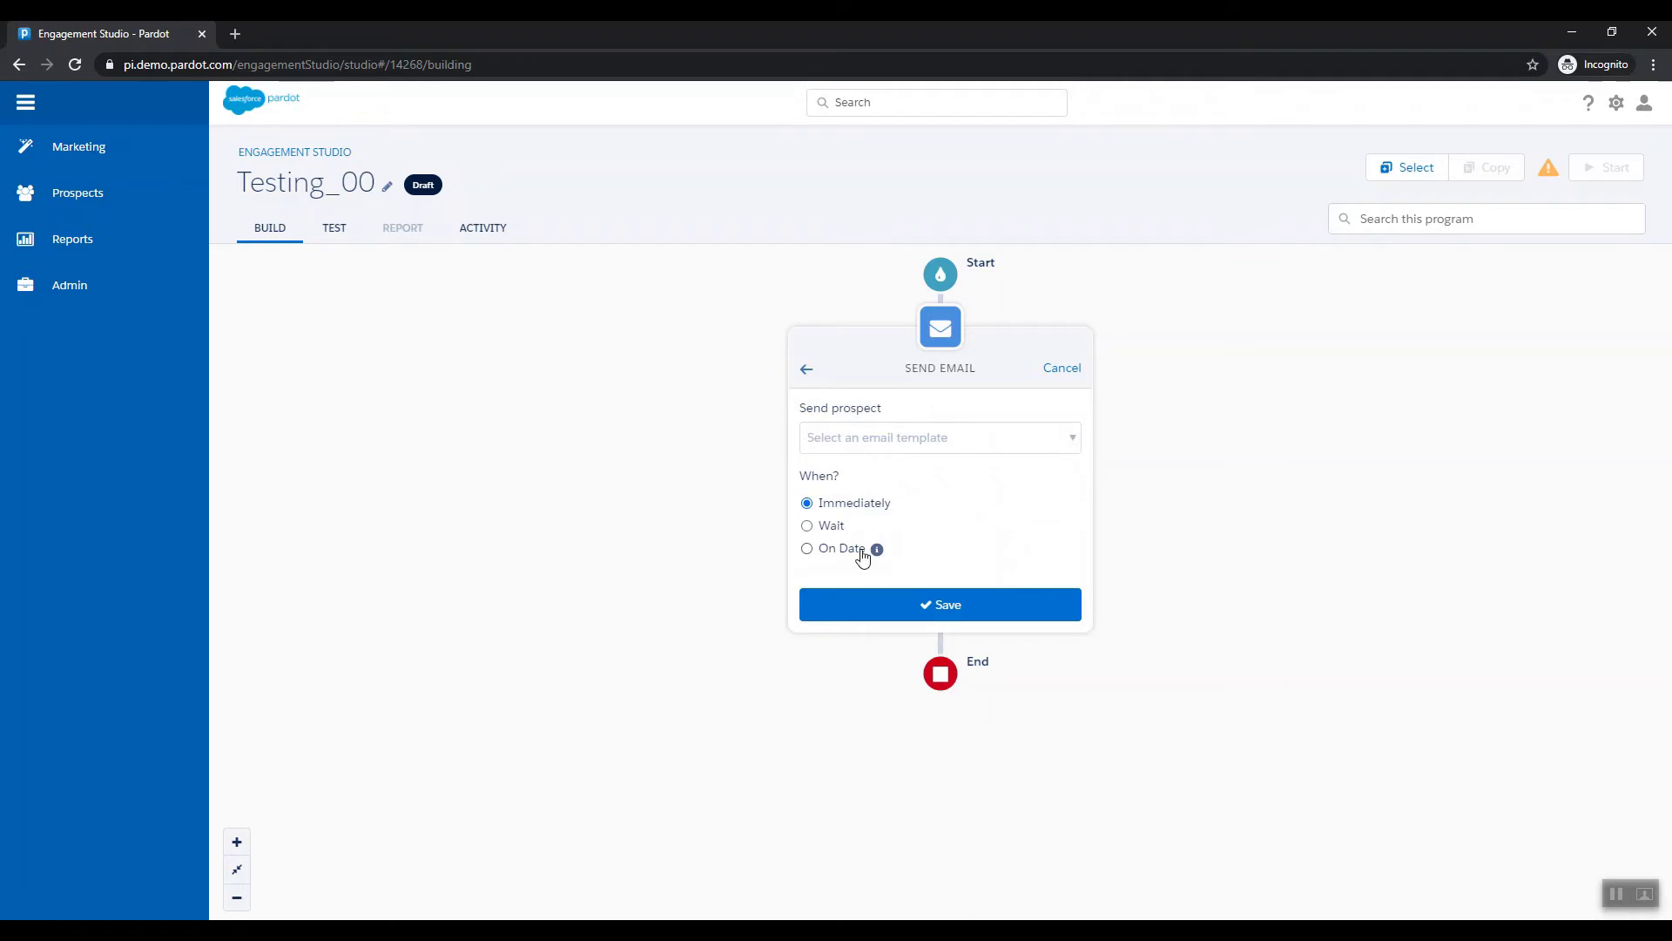
Set the Send Email action to wait 1 day and save it without an email template
{"action": "left_click", "coordinate": [833, 527]}
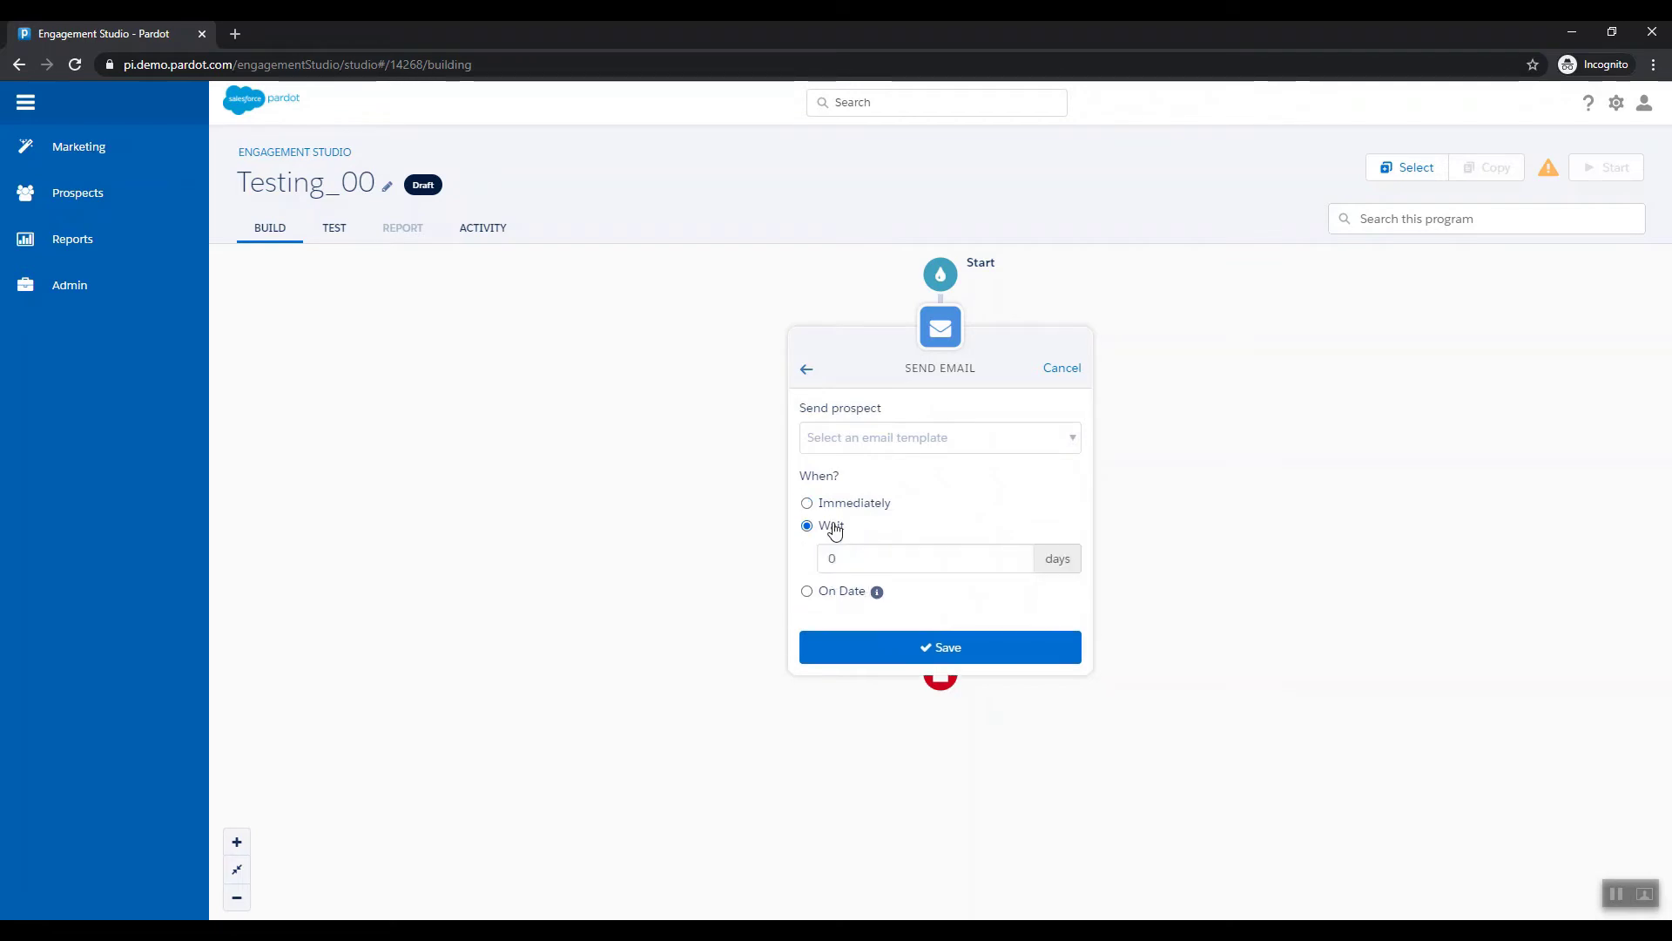
{"action": "left_click", "coordinate": [862, 554]}
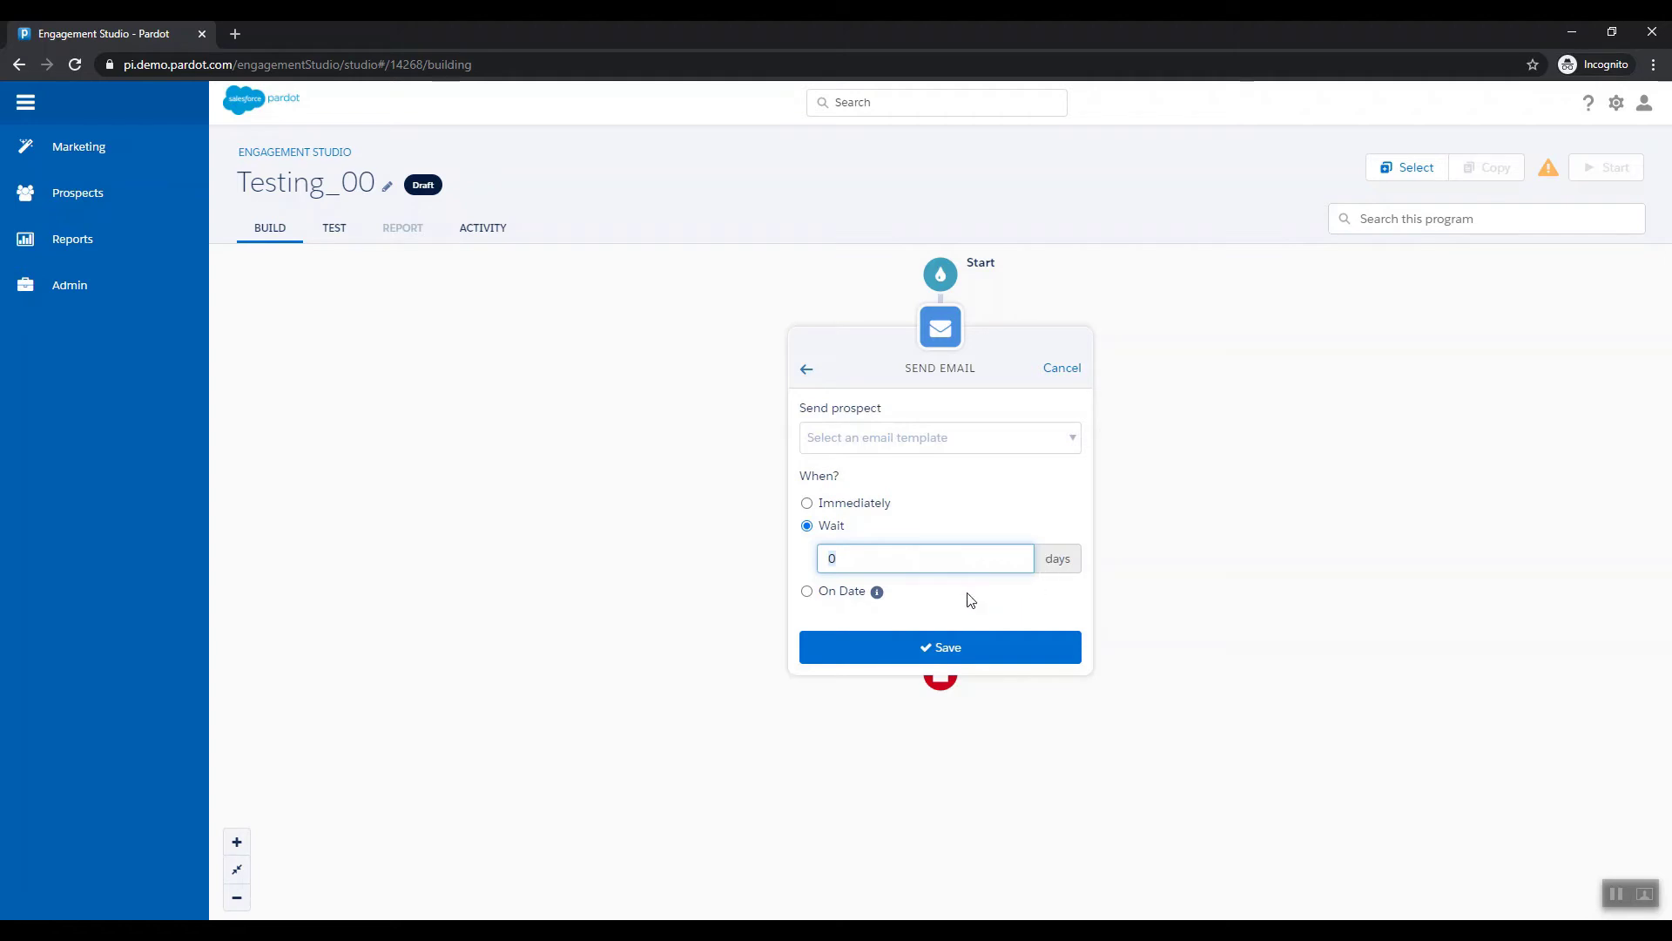
{"action": "type", "text": "1"}
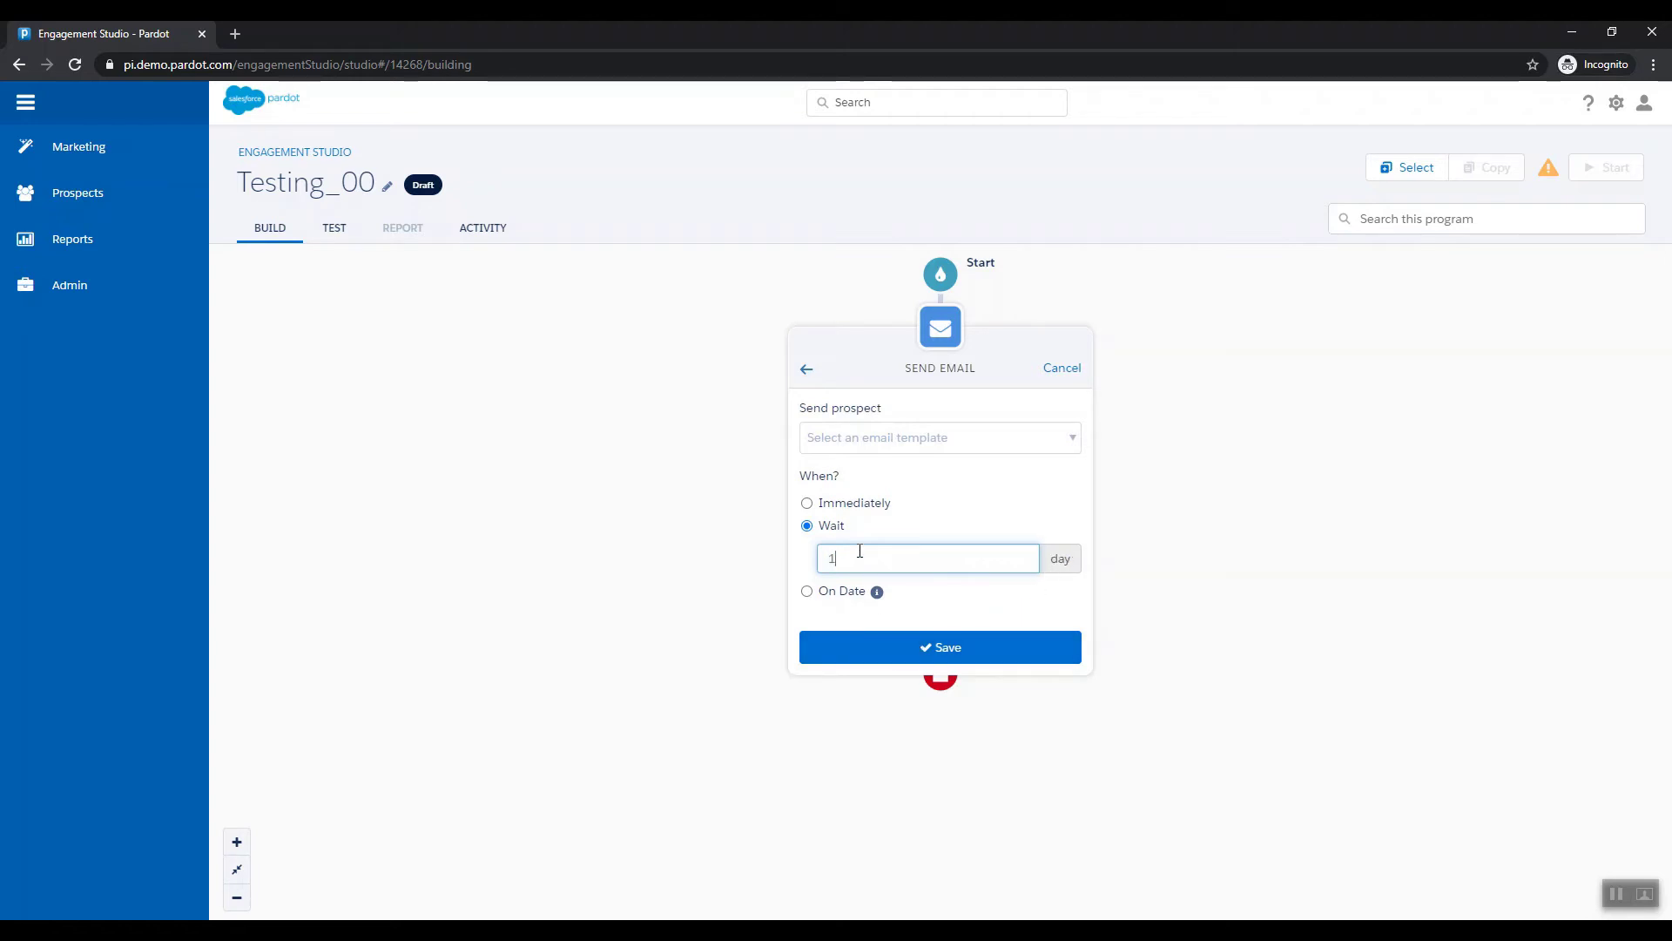
{"action": "left_click", "coordinate": [895, 646]}
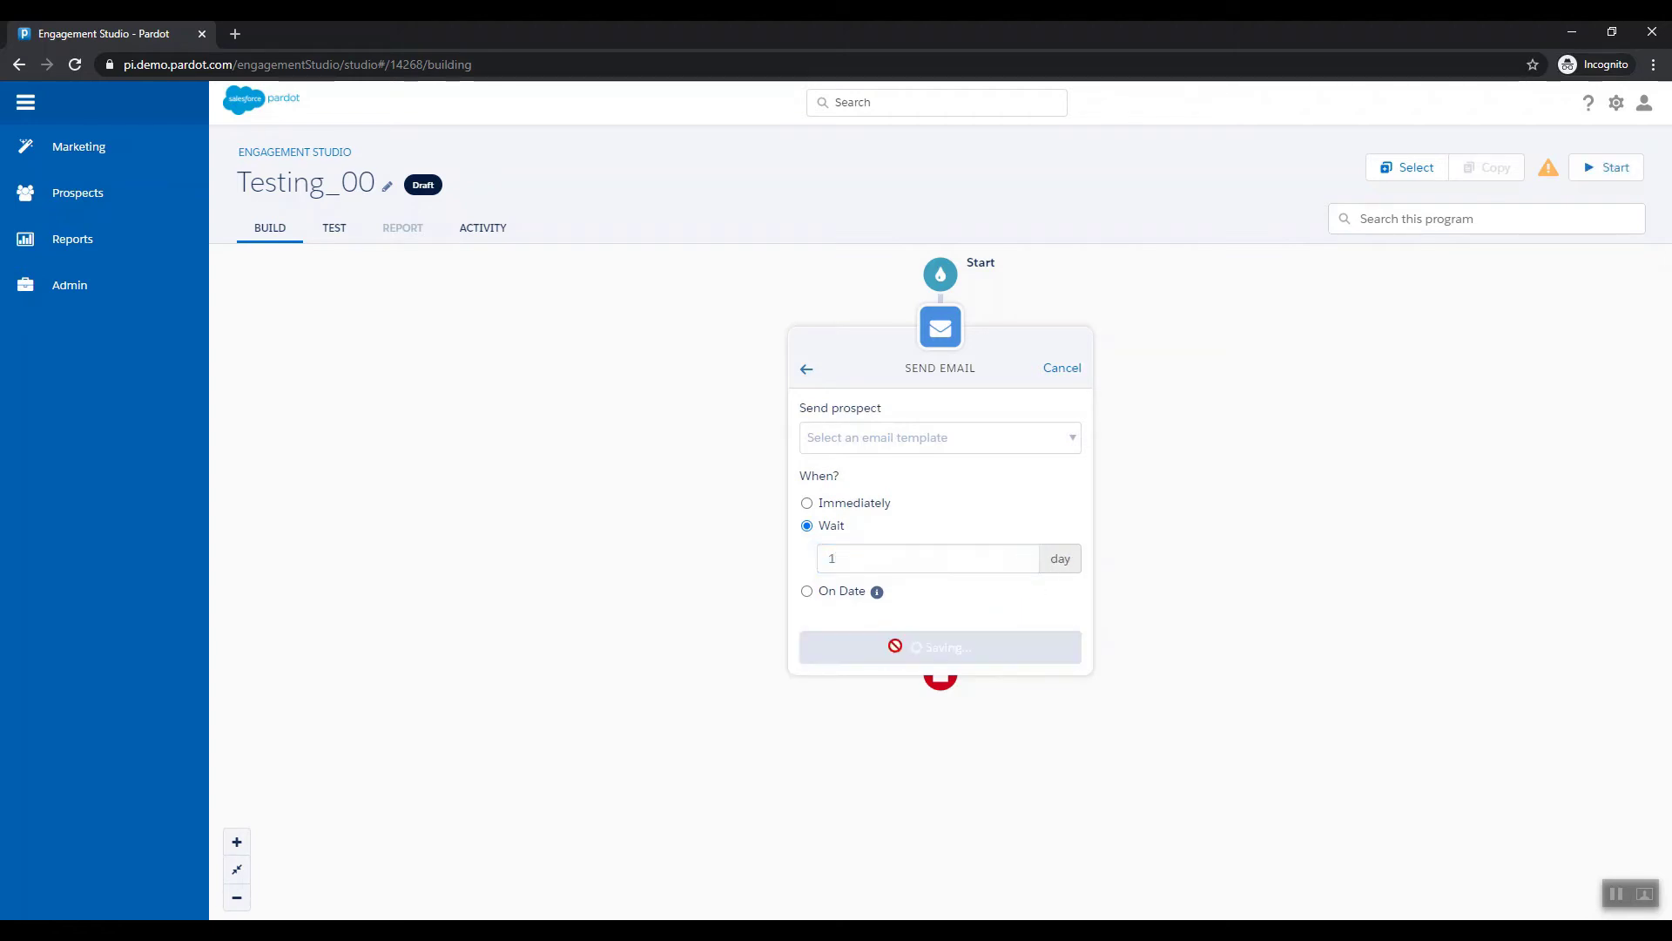
Examine the trigger and rule types available for a new element after the Send Email step
{"action": "left_click", "coordinate": [940, 432]}
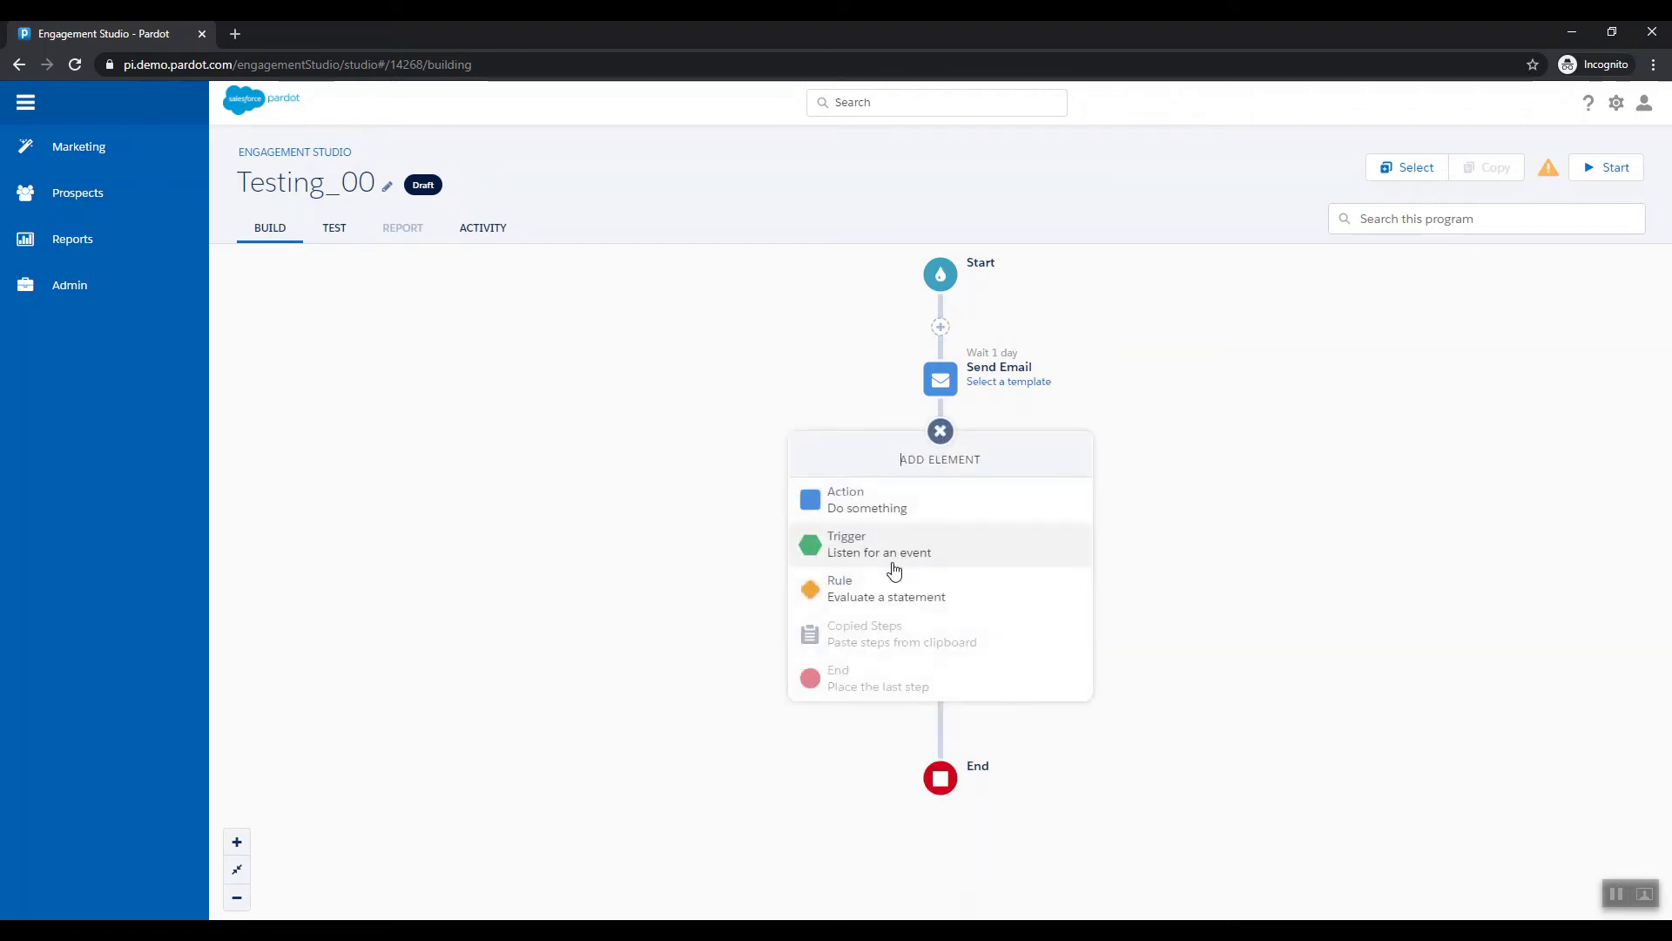
{"action": "left_click", "coordinate": [908, 558]}
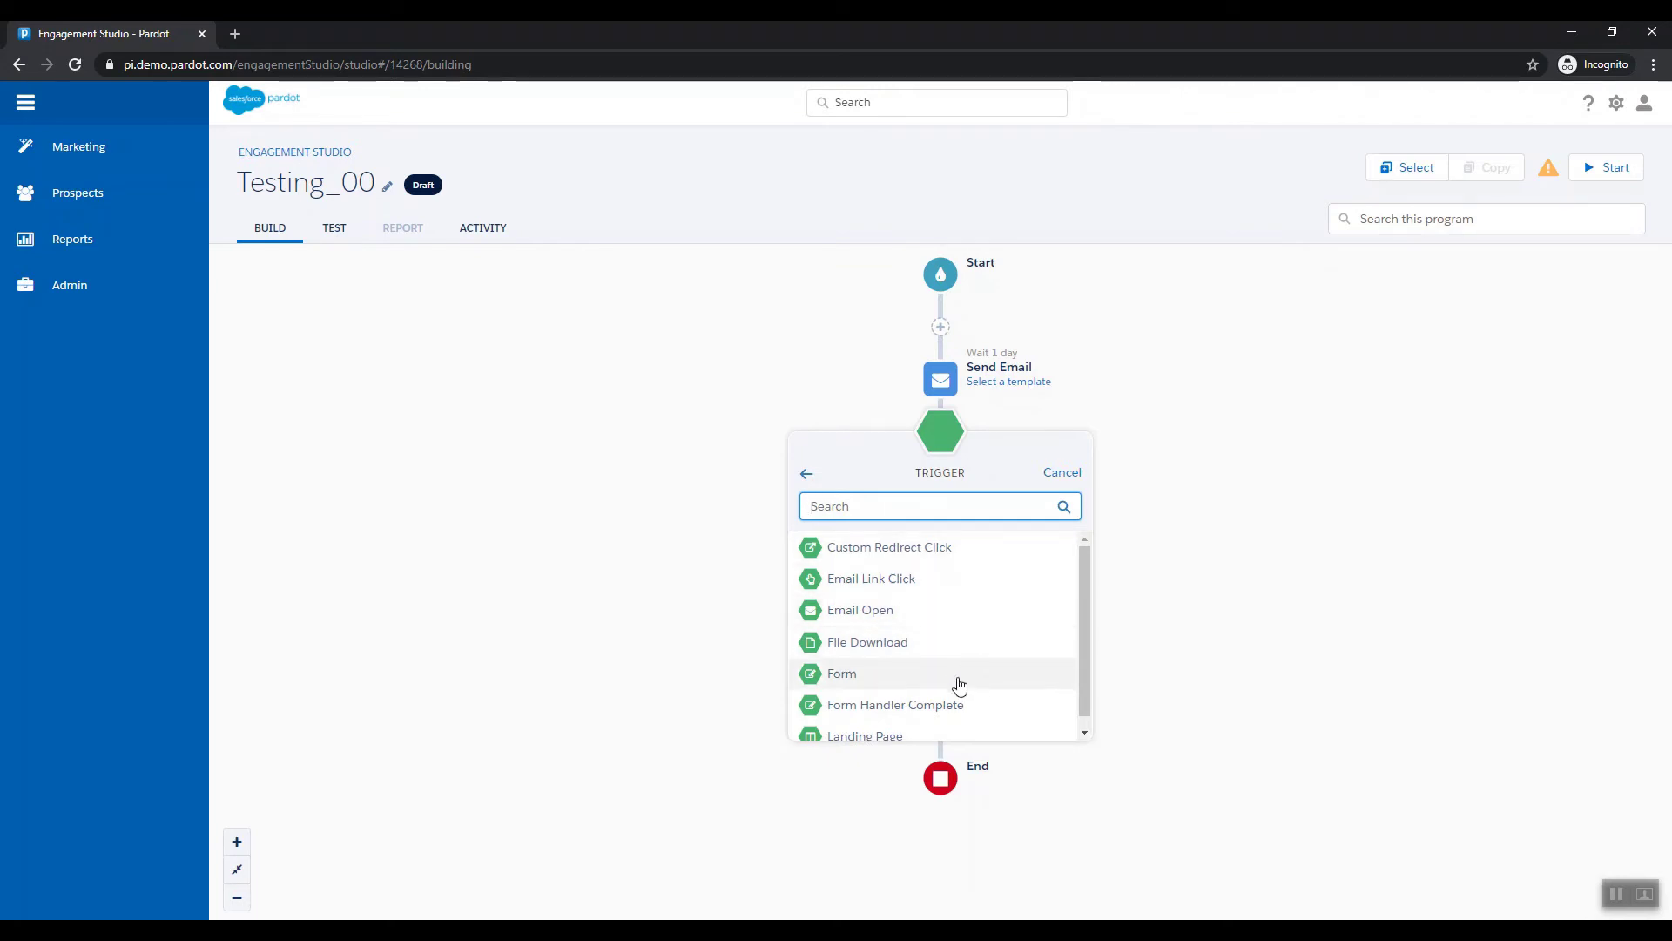
{"action": "scroll", "coordinate": [959, 686], "scroll_direction": "down", "scroll_amount": 1}
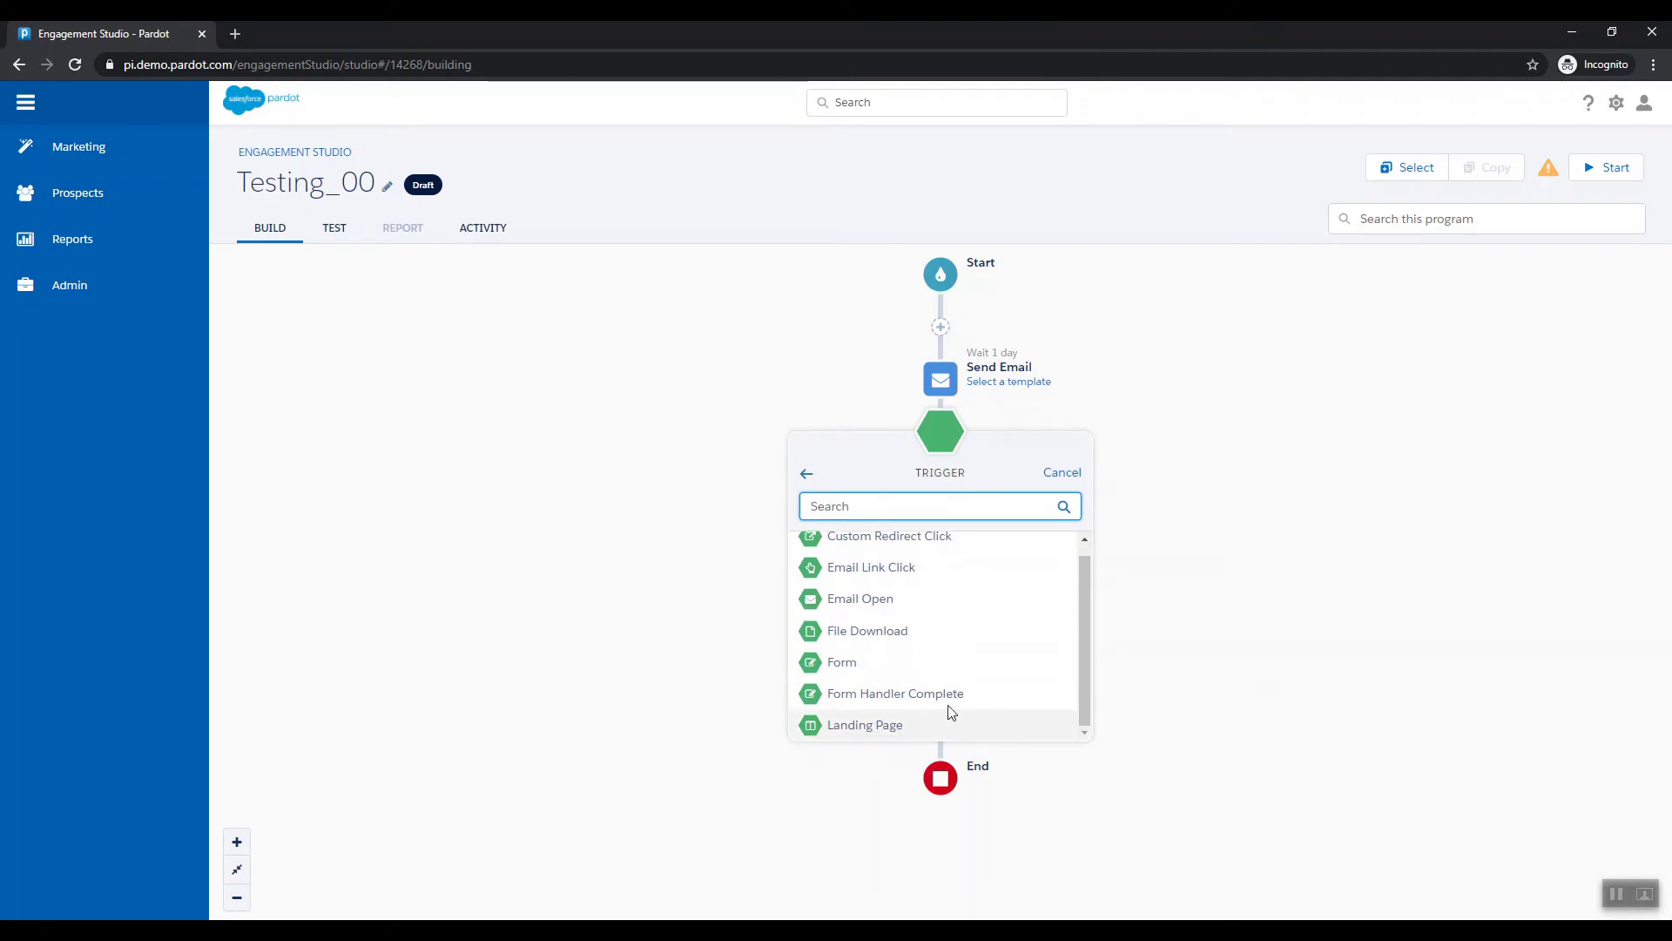
{"action": "left_click", "coordinate": [808, 475]}
{"action": "left_click", "coordinate": [918, 608]}
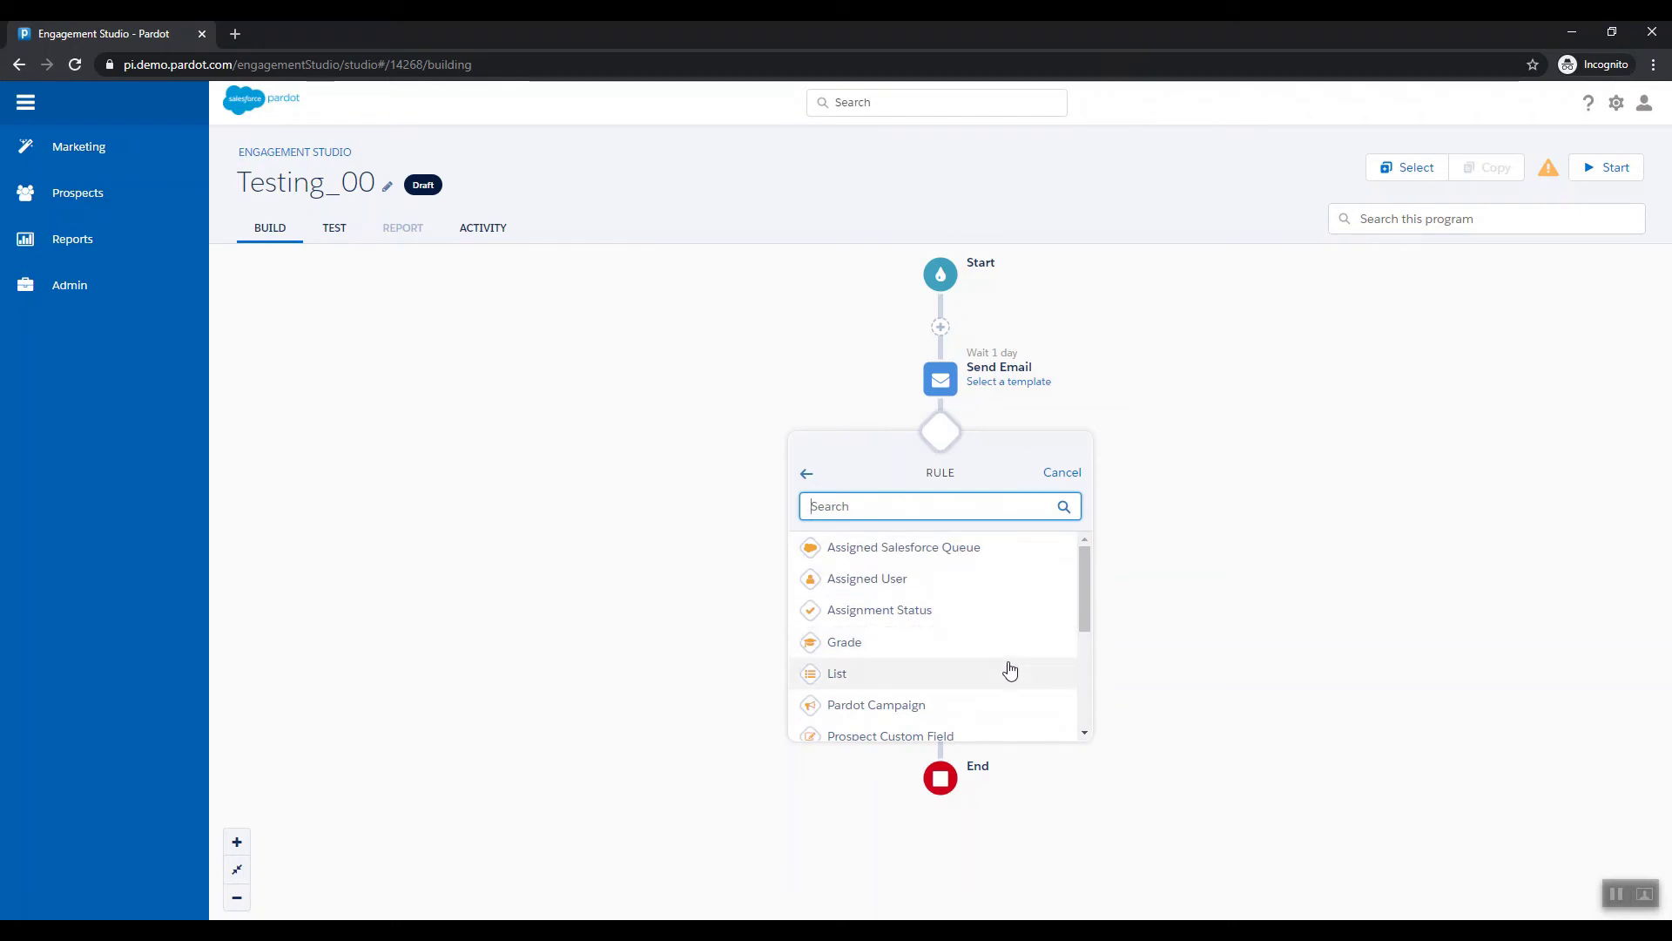
{"action": "left_click", "coordinate": [805, 475]}
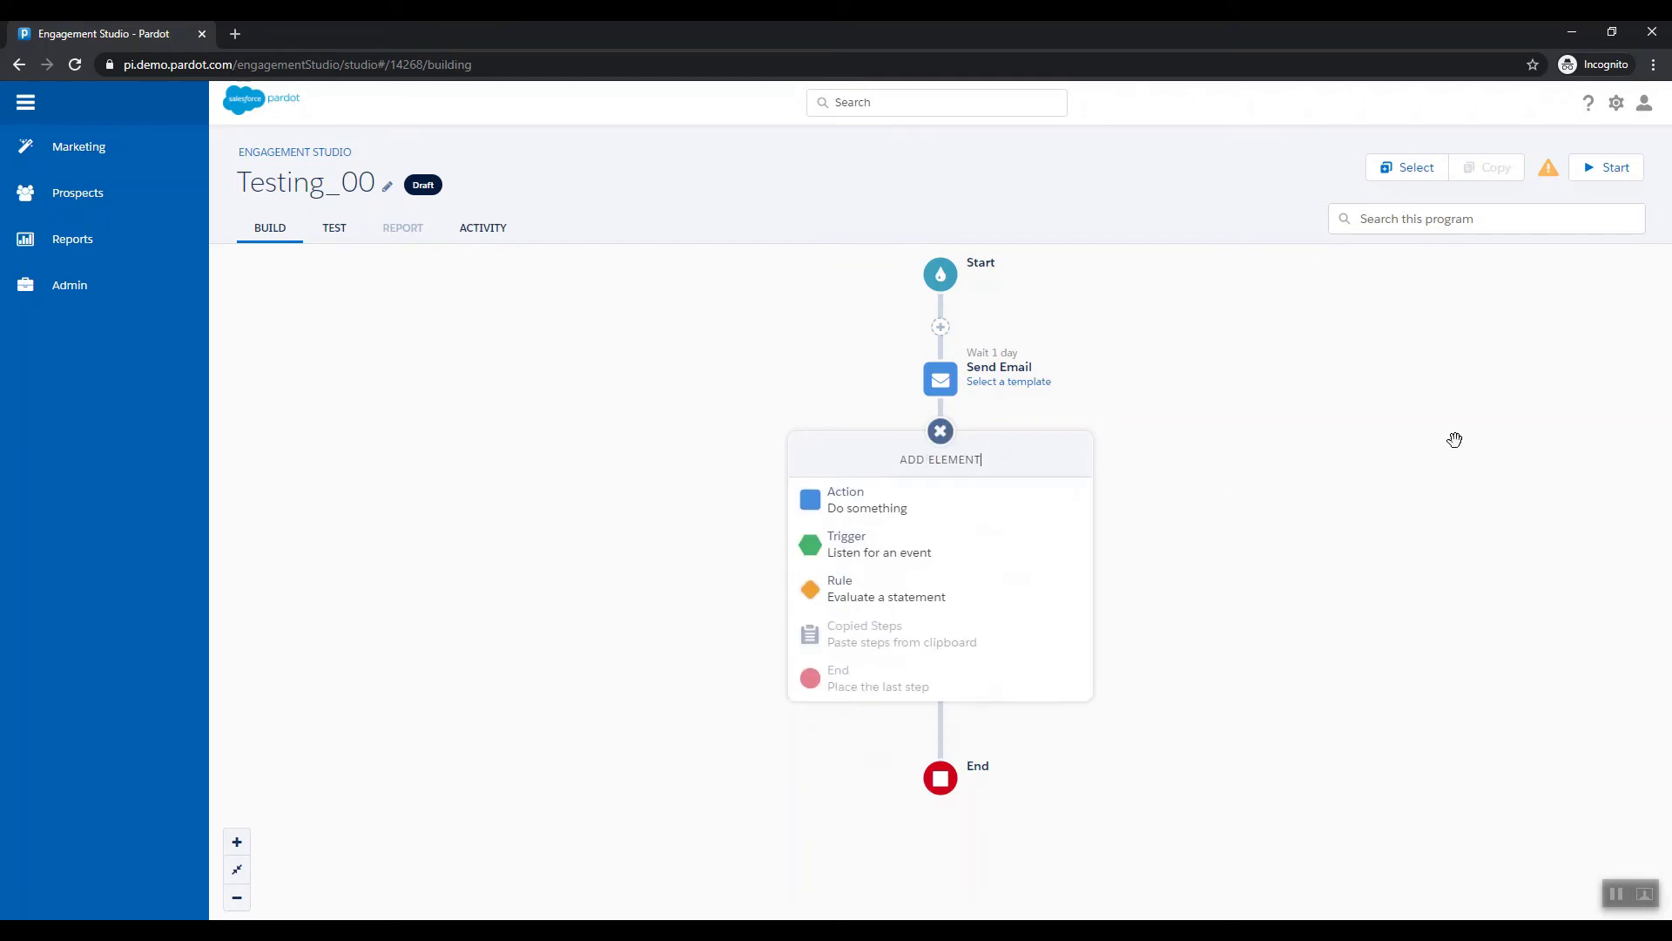
Review the Marketing options for forms and landing pages and open the Social Messages page
{"action": "mouse_move", "coordinate": [116, 163]}
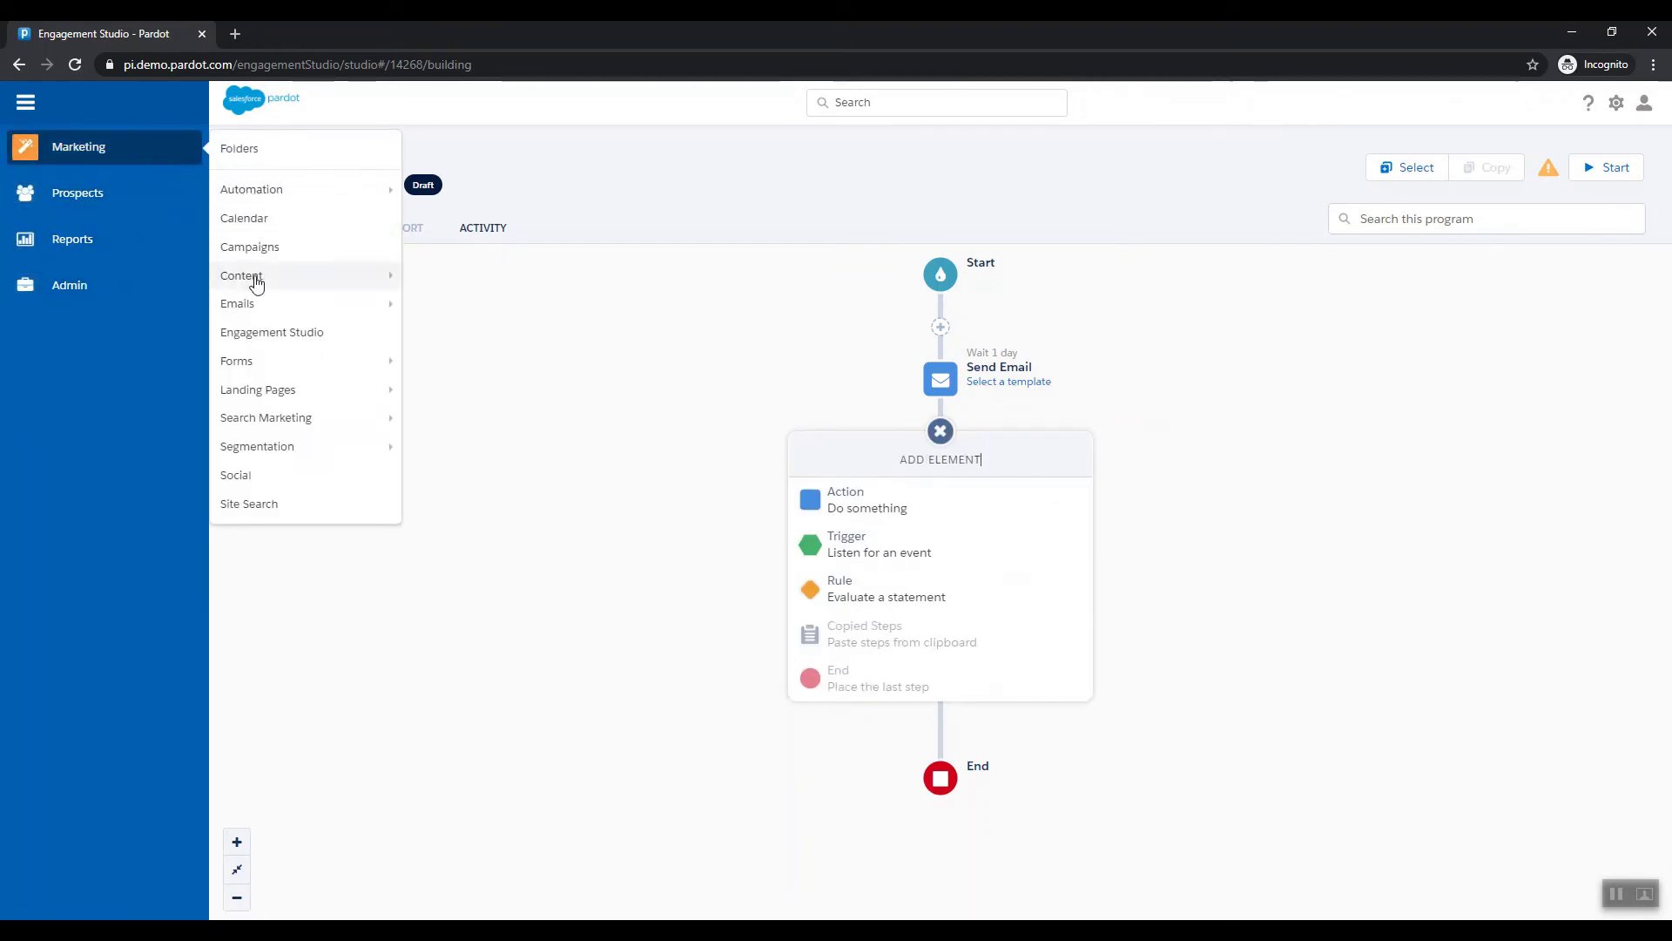
{"action": "mouse_move", "coordinate": [299, 363]}
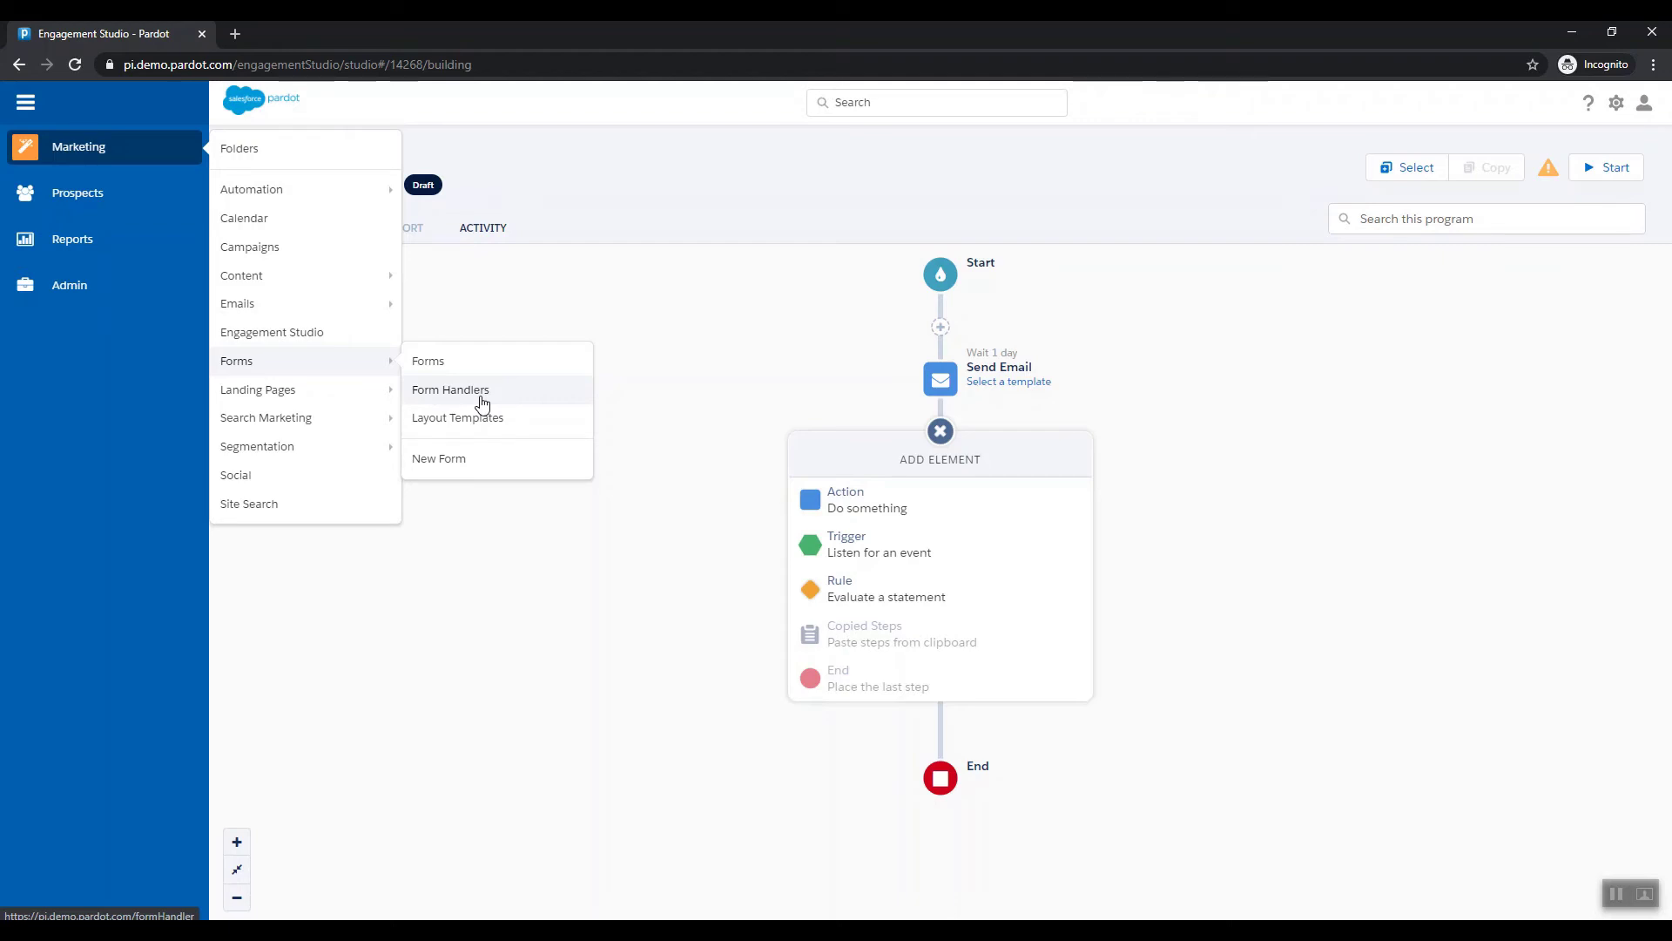
{"action": "mouse_move", "coordinate": [369, 398]}
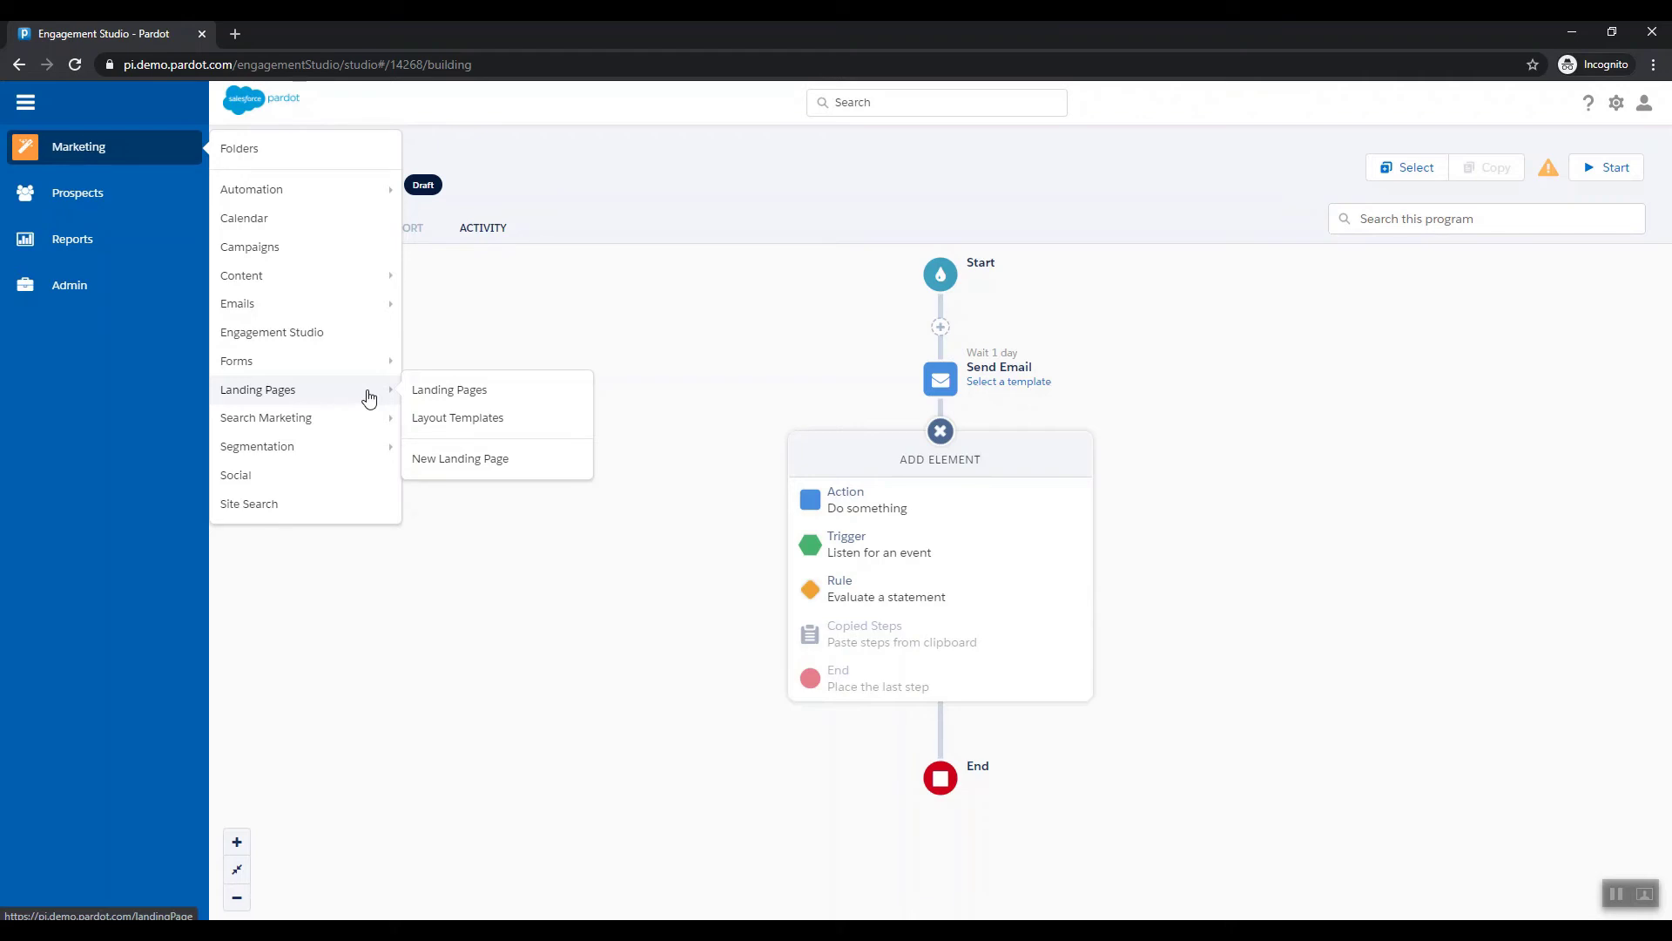
{"action": "mouse_move", "coordinate": [344, 425]}
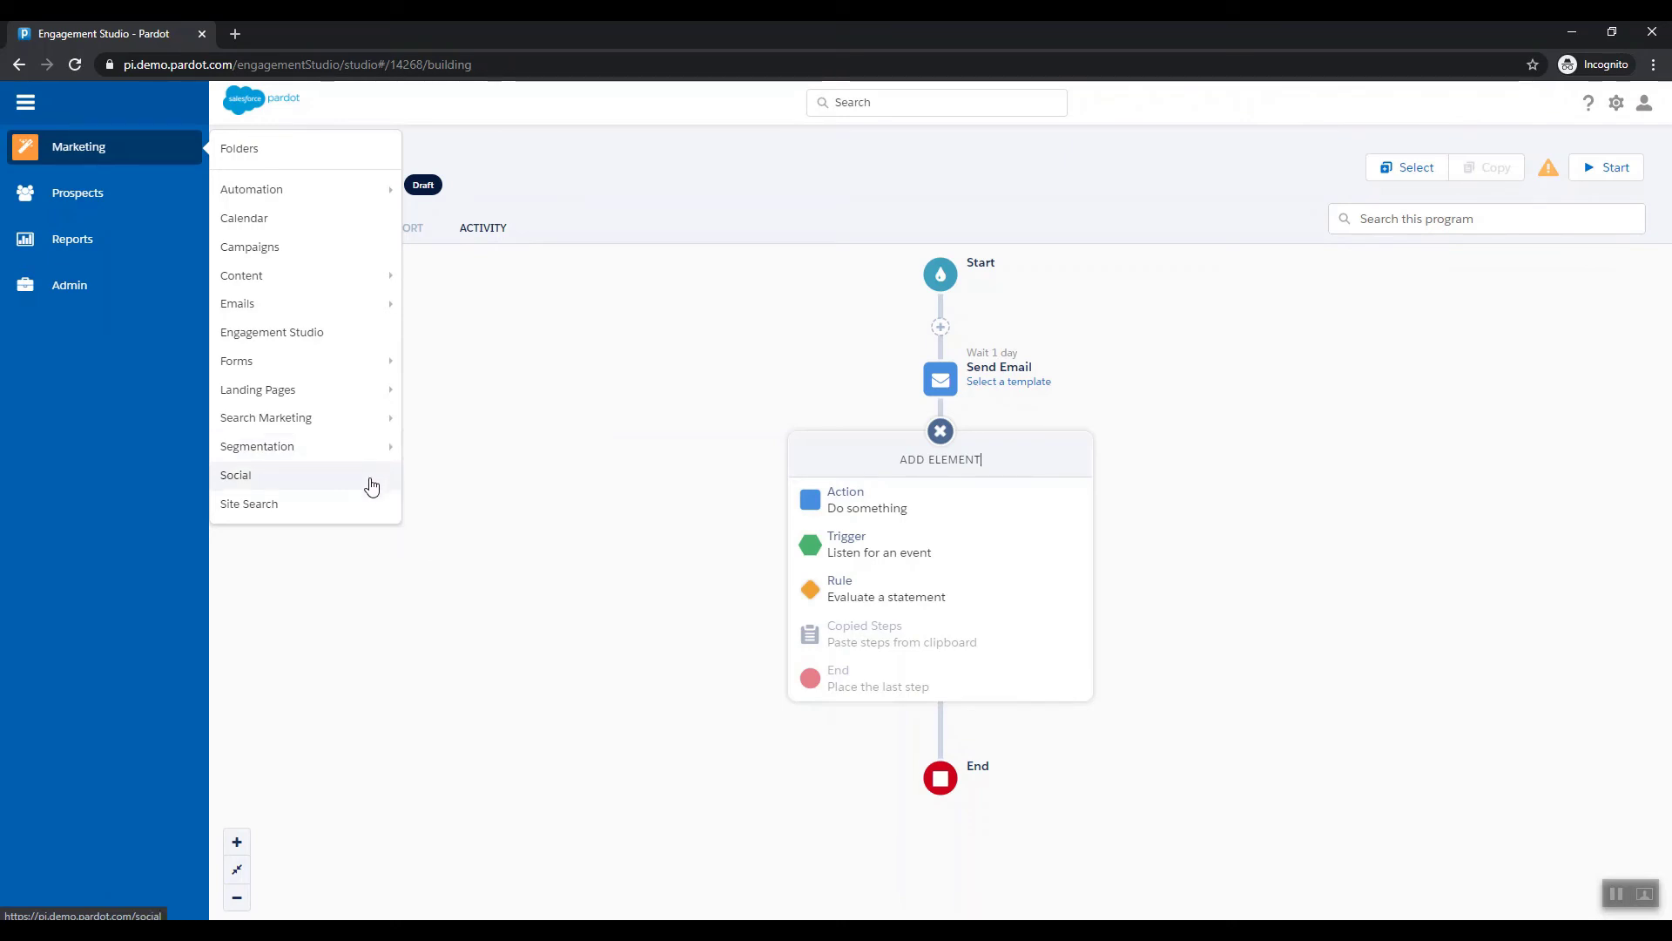
{"action": "left_click", "coordinate": [372, 486]}
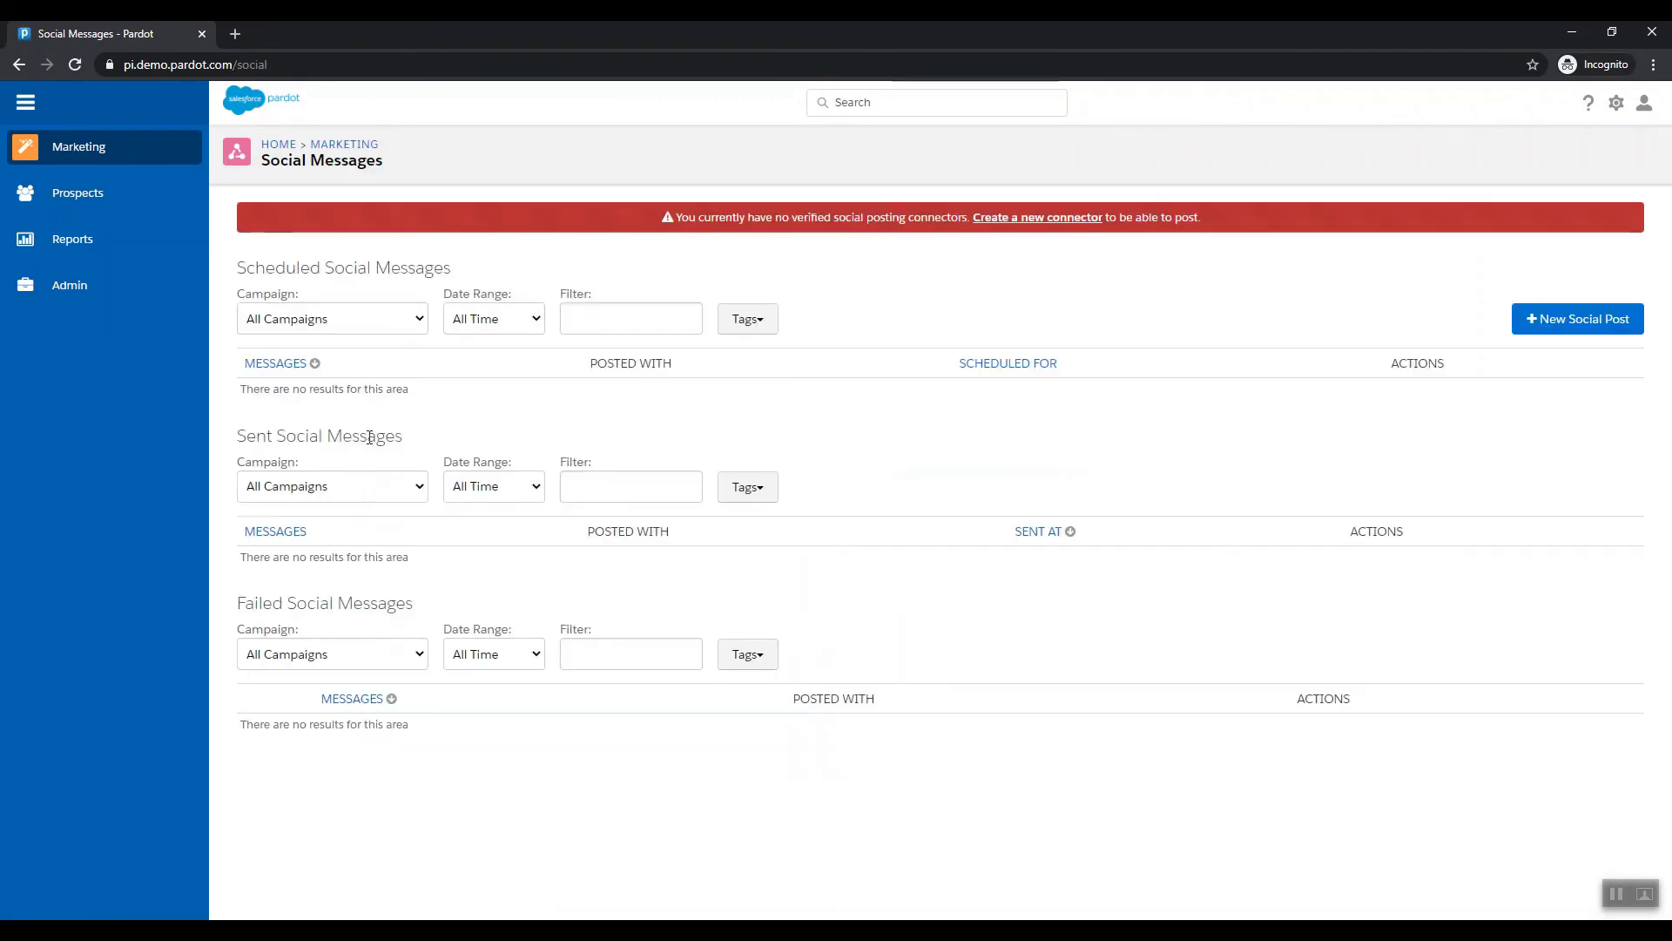
Open the Marketing section's Site Search page
{"action": "mouse_move", "coordinate": [24, 245]}
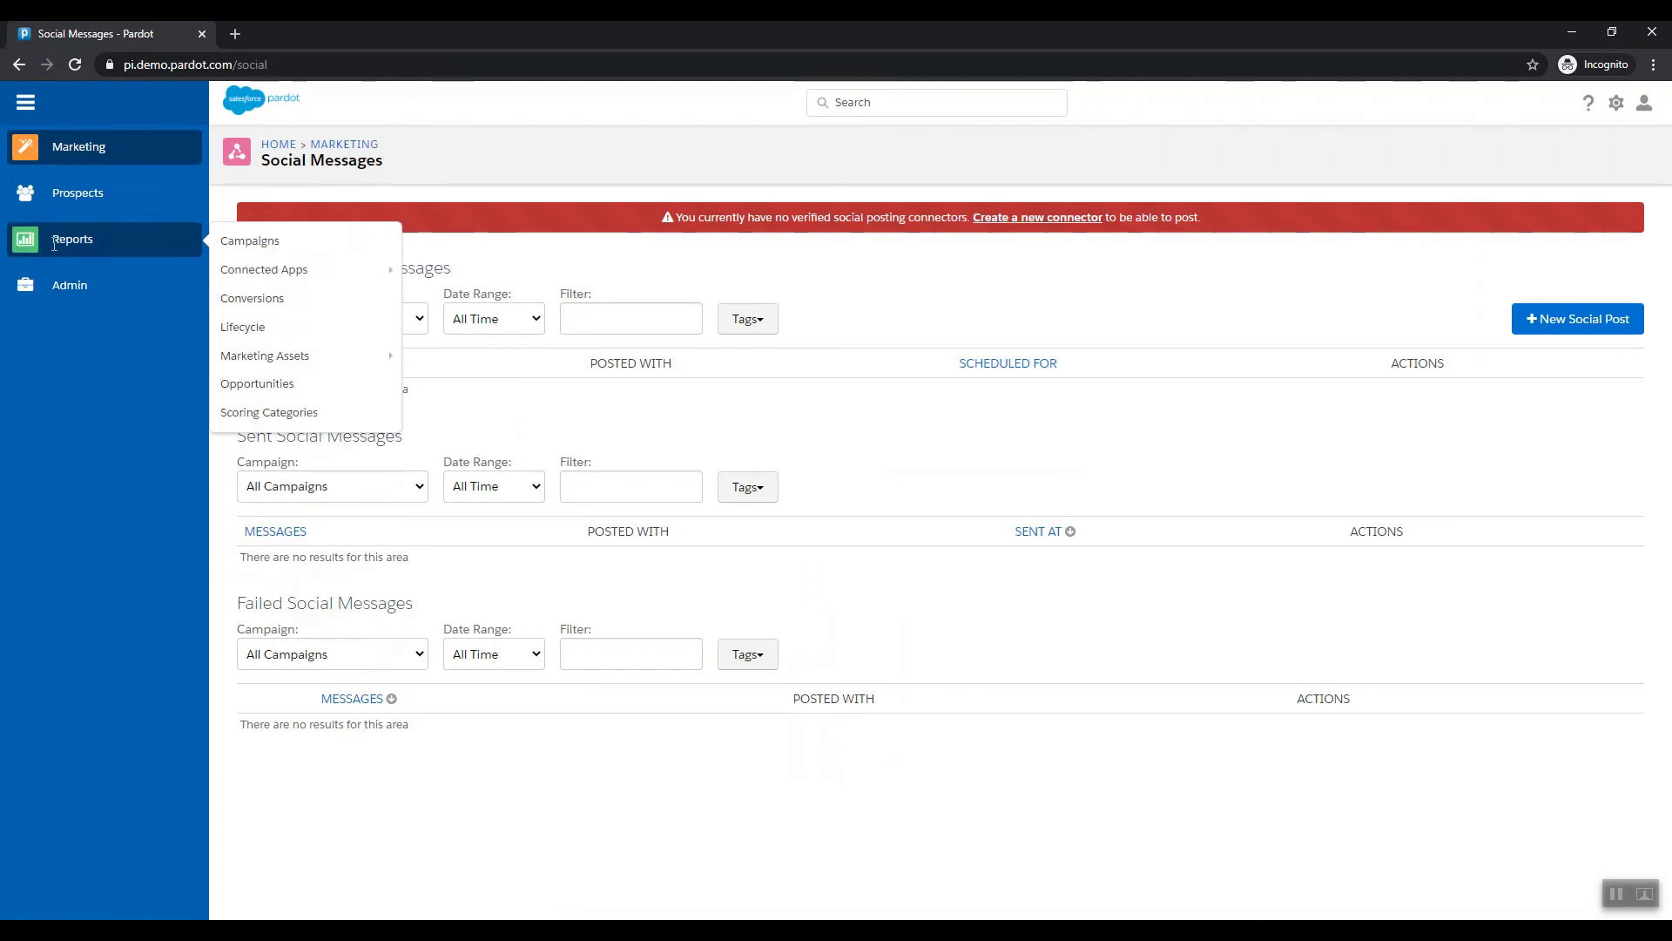
{"action": "mouse_move", "coordinate": [131, 159]}
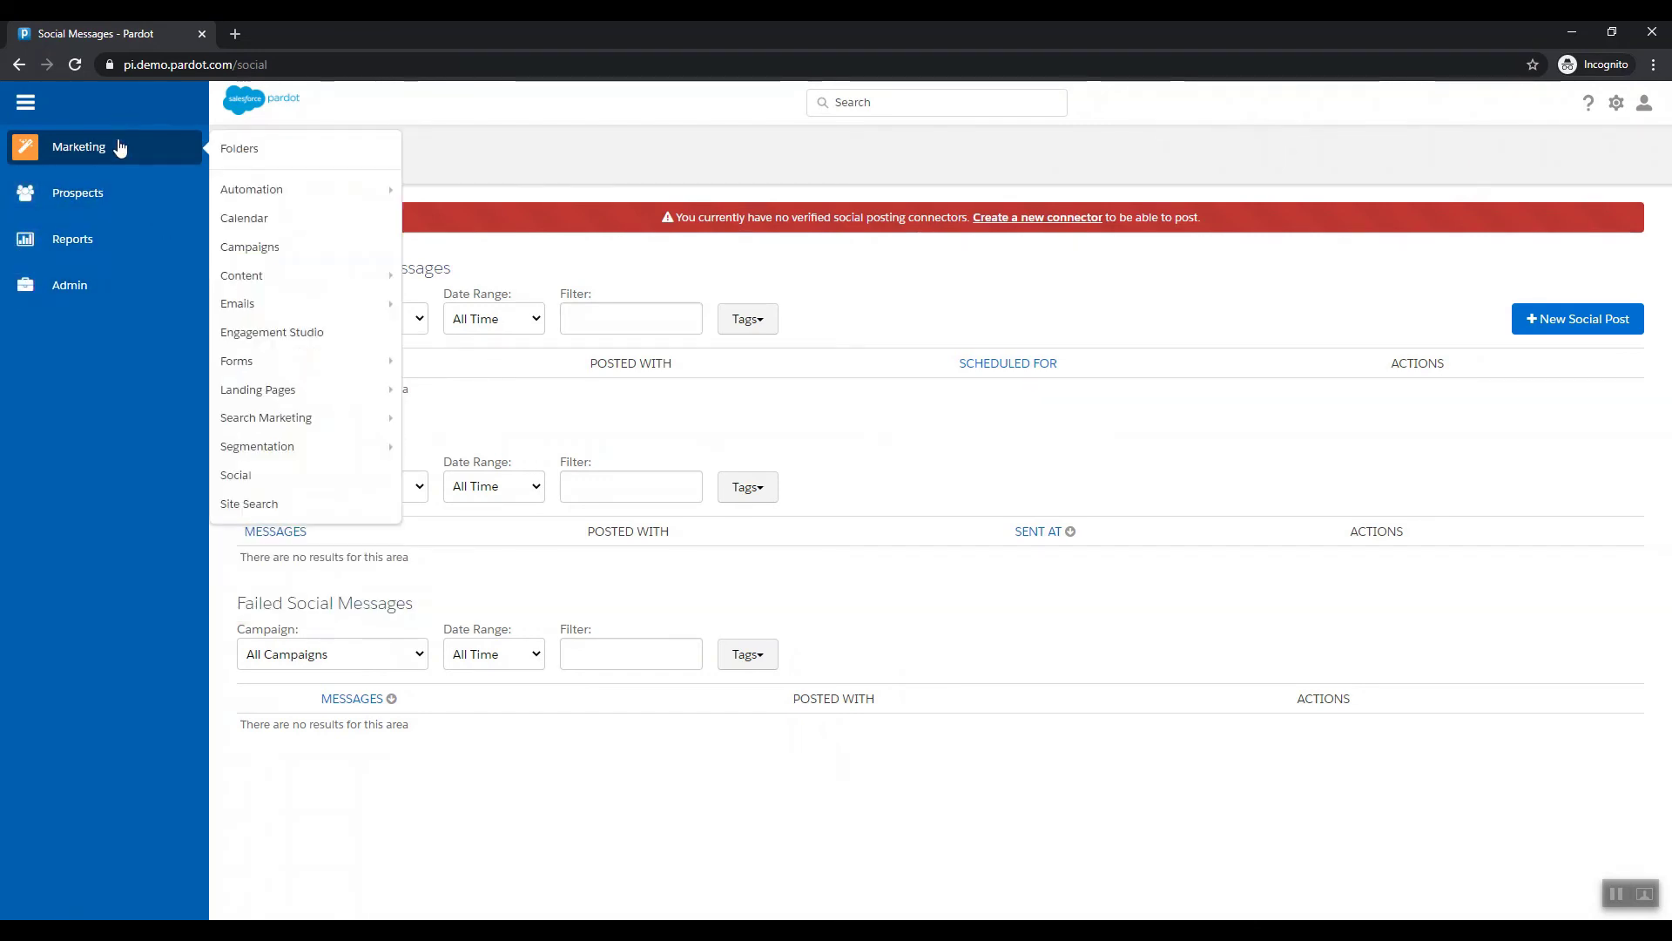
{"action": "left_click", "coordinate": [246, 509]}
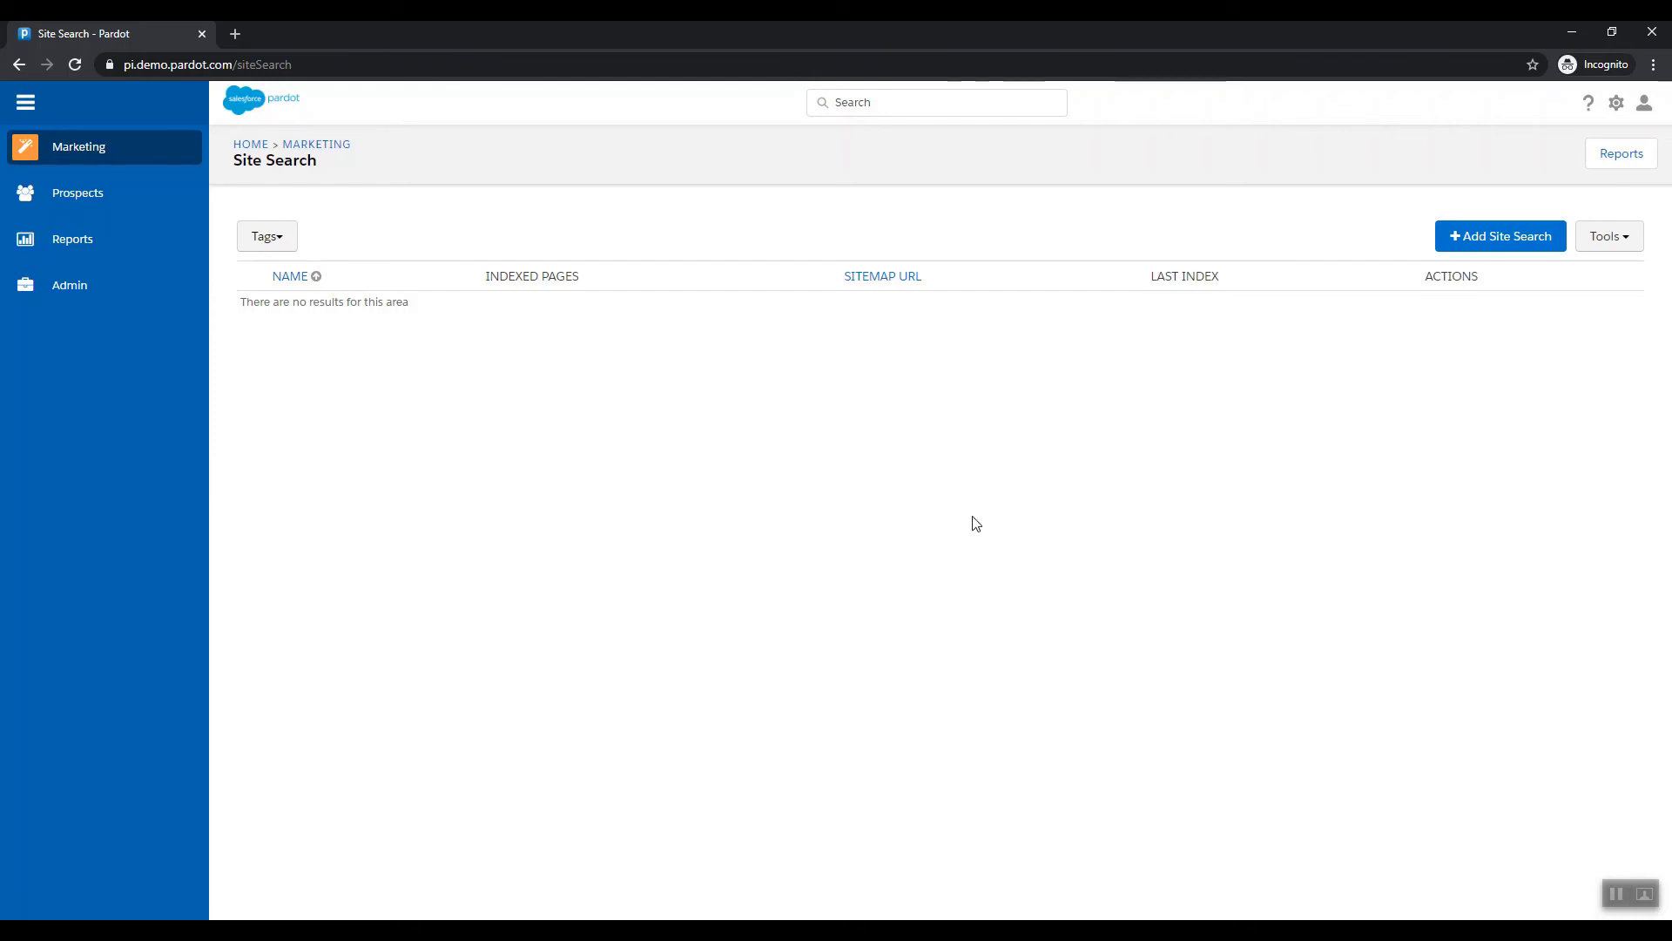
Examine the options available for Prospects and Reports, including marketing assets and scoring categories
{"action": "mouse_move", "coordinate": [49, 197]}
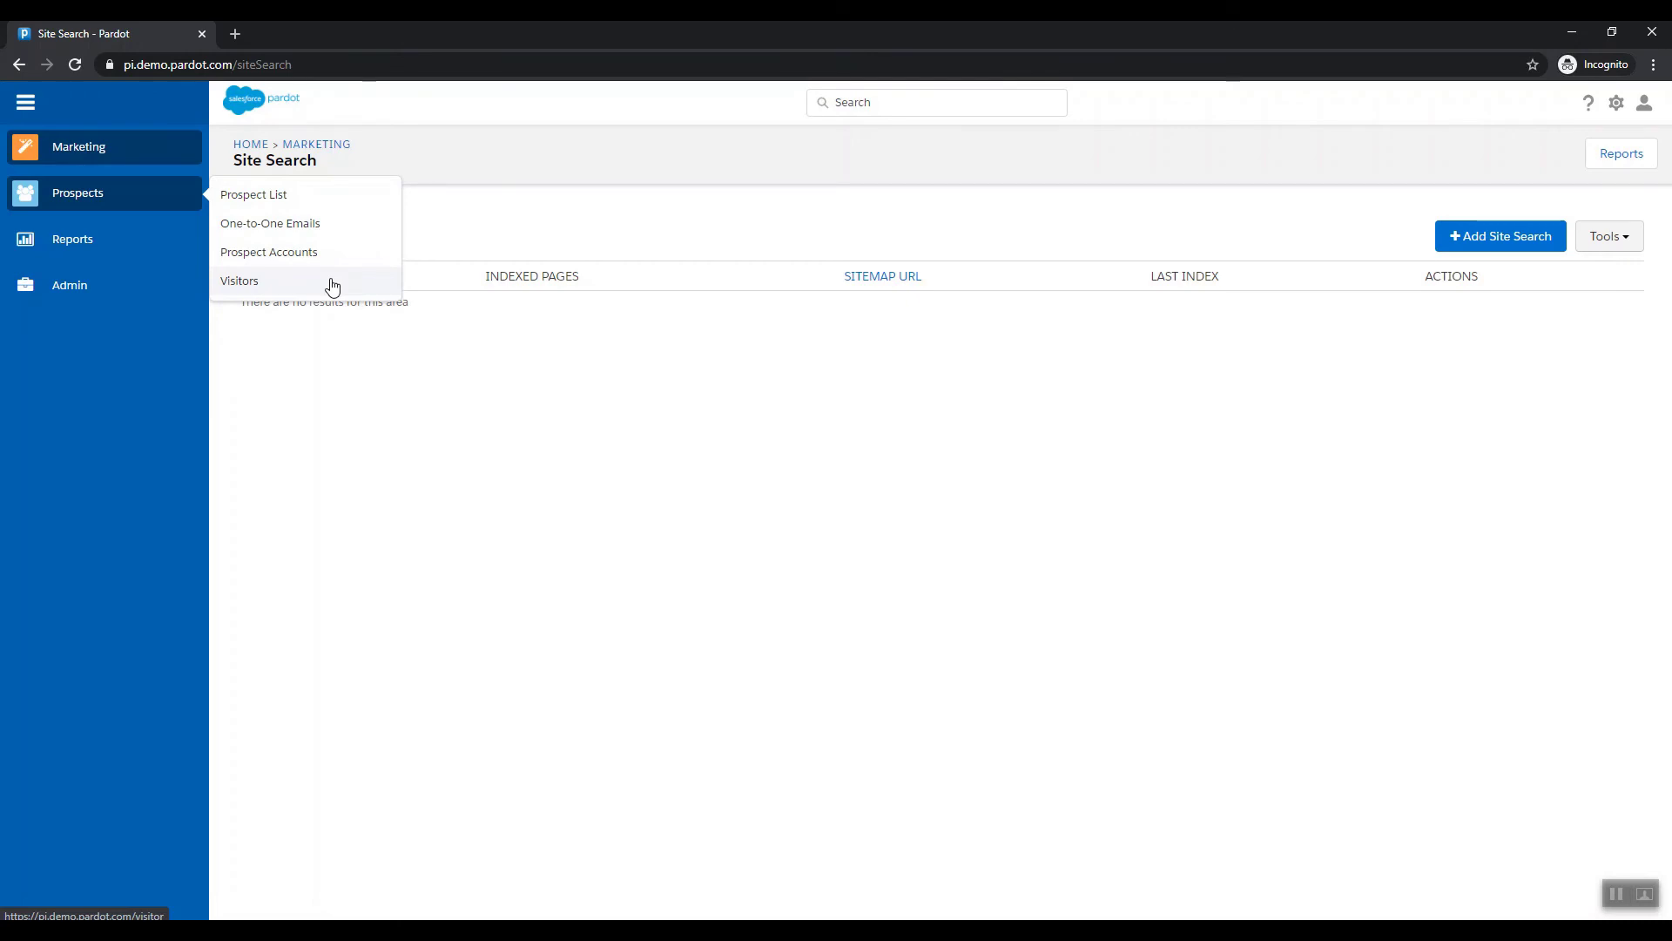
{"action": "mouse_move", "coordinate": [76, 230]}
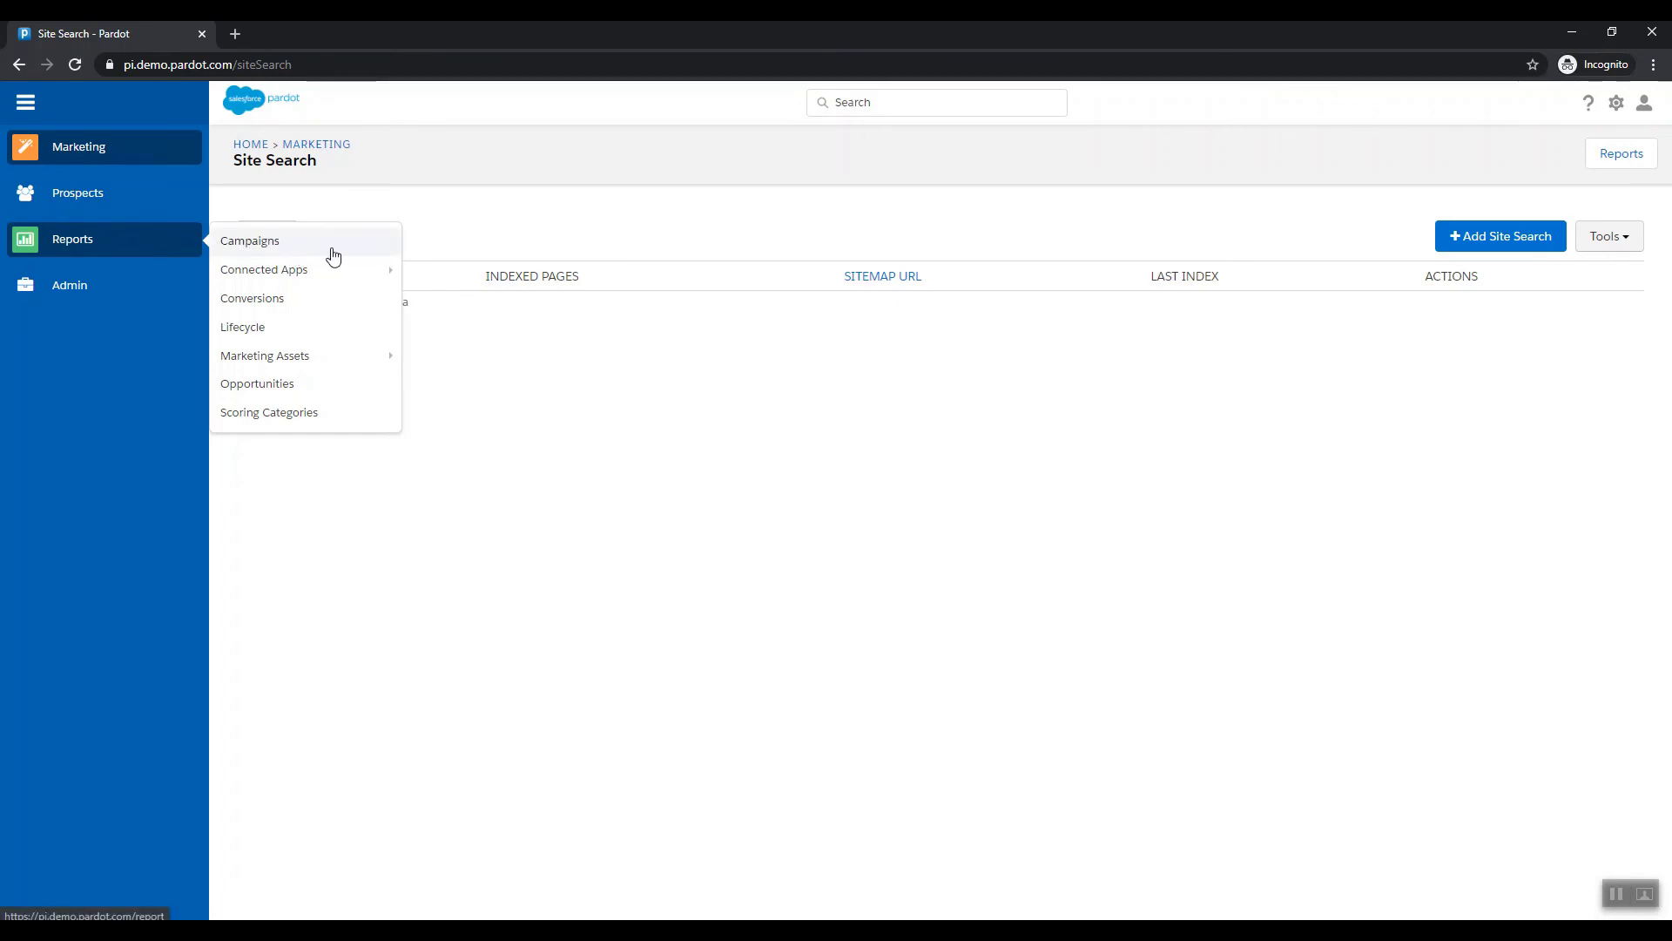
{"action": "mouse_move", "coordinate": [358, 362]}
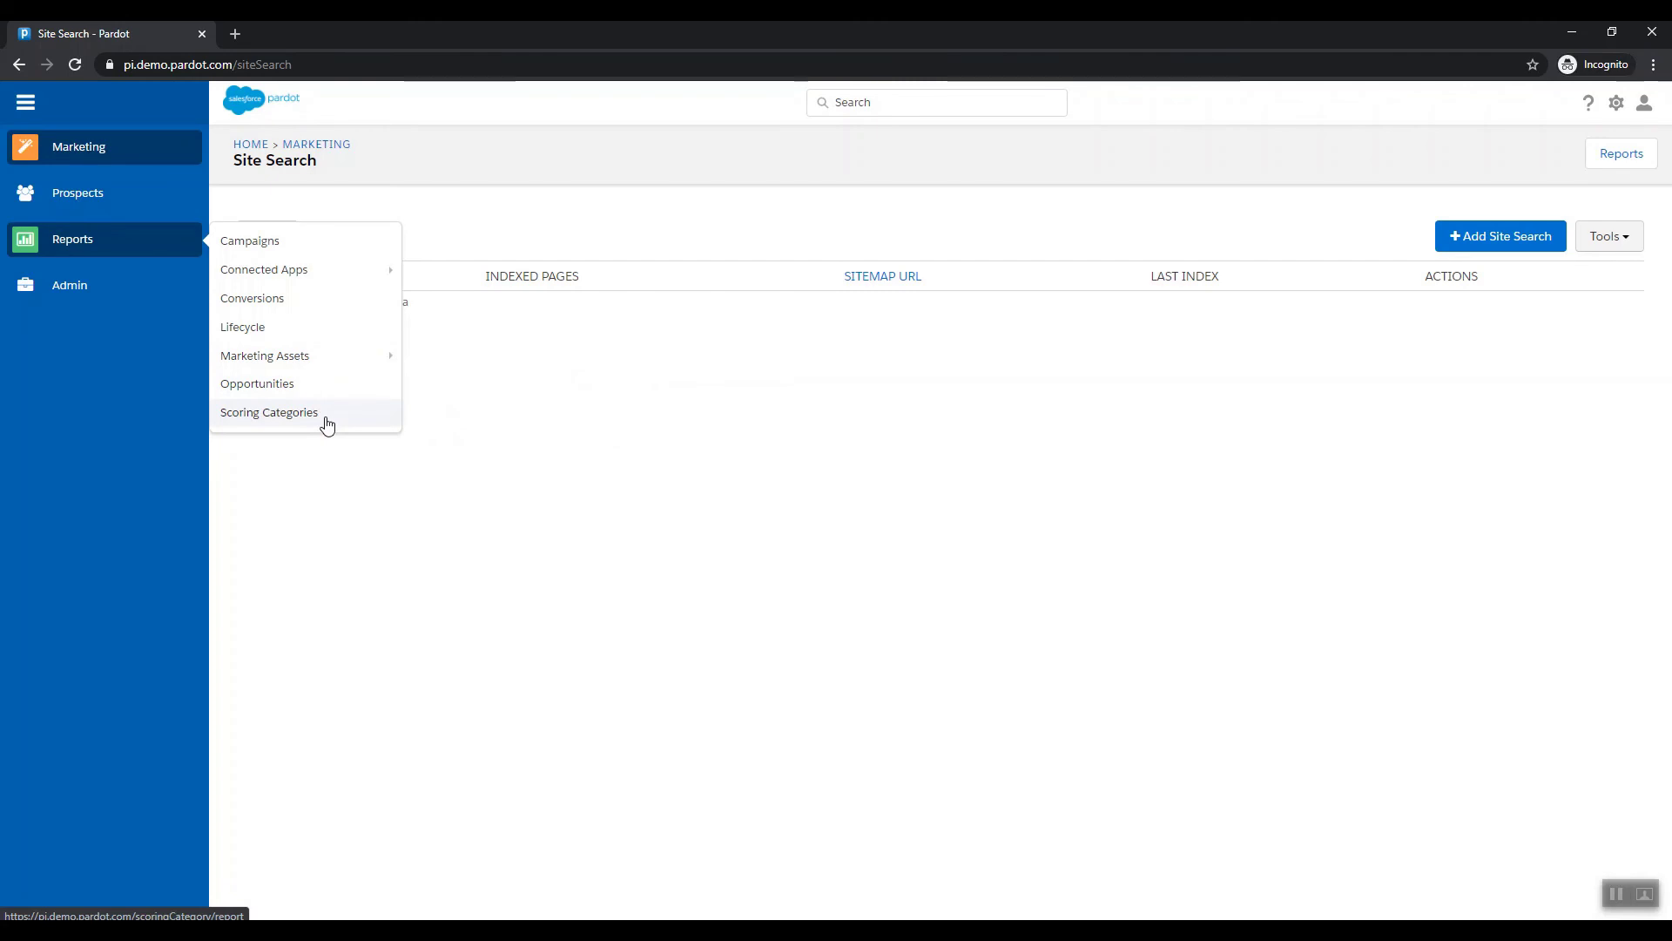
Review the Admin options and open the Connectors page to view the configured connectors
{"action": "mouse_move", "coordinate": [129, 293]}
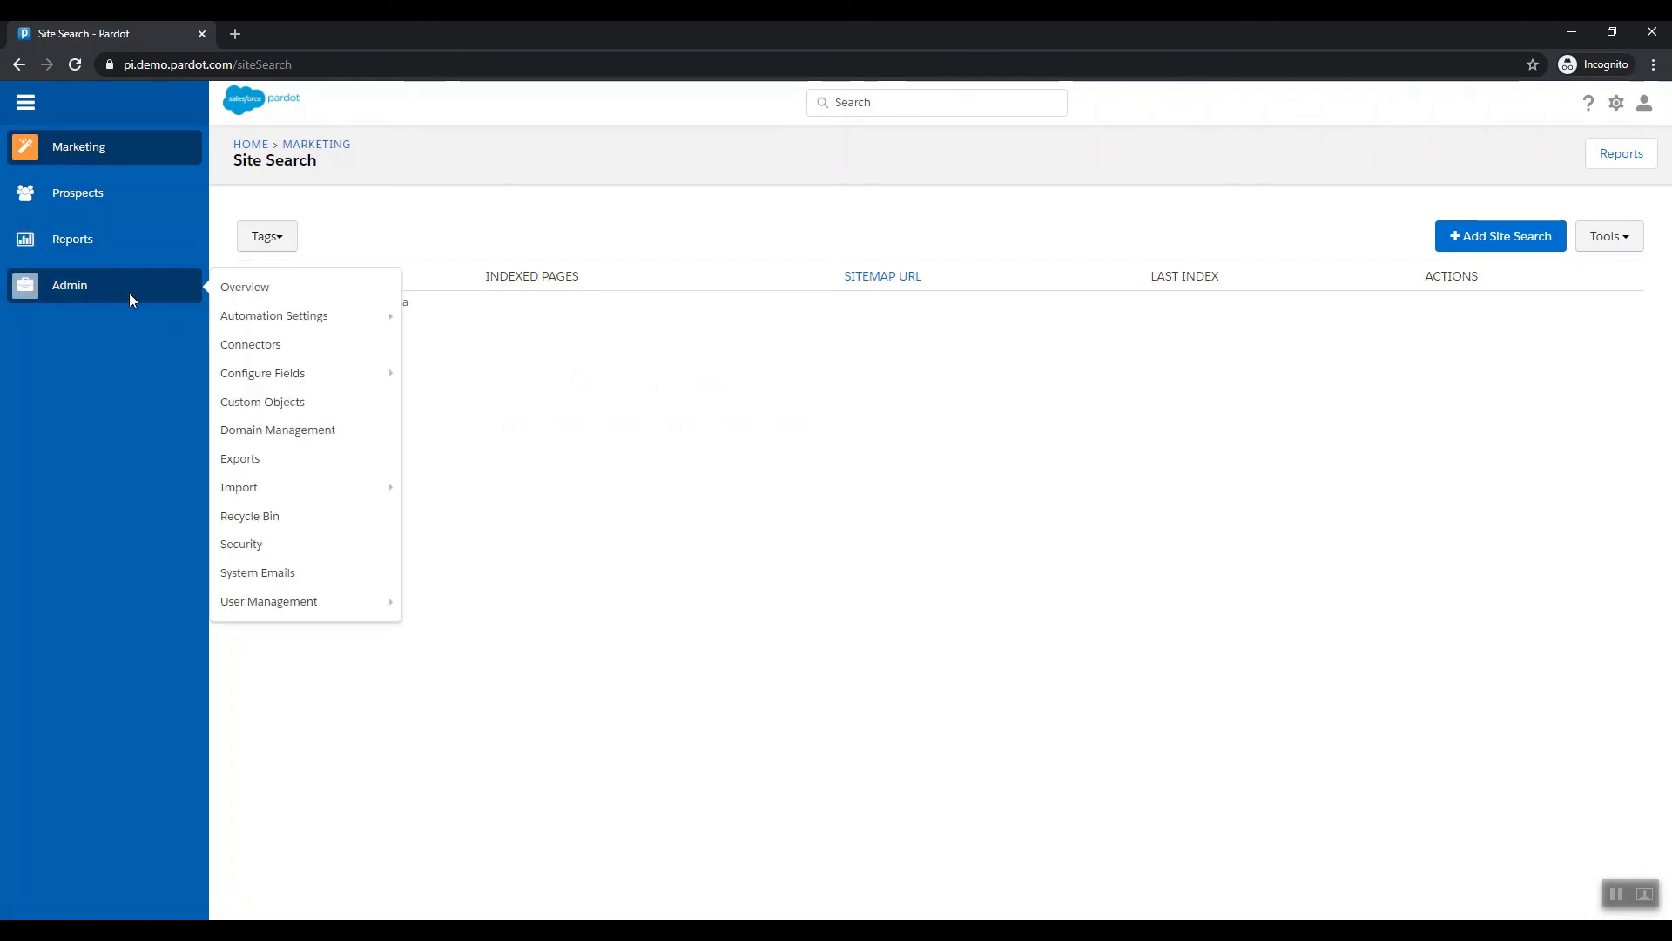
{"action": "mouse_move", "coordinate": [338, 322]}
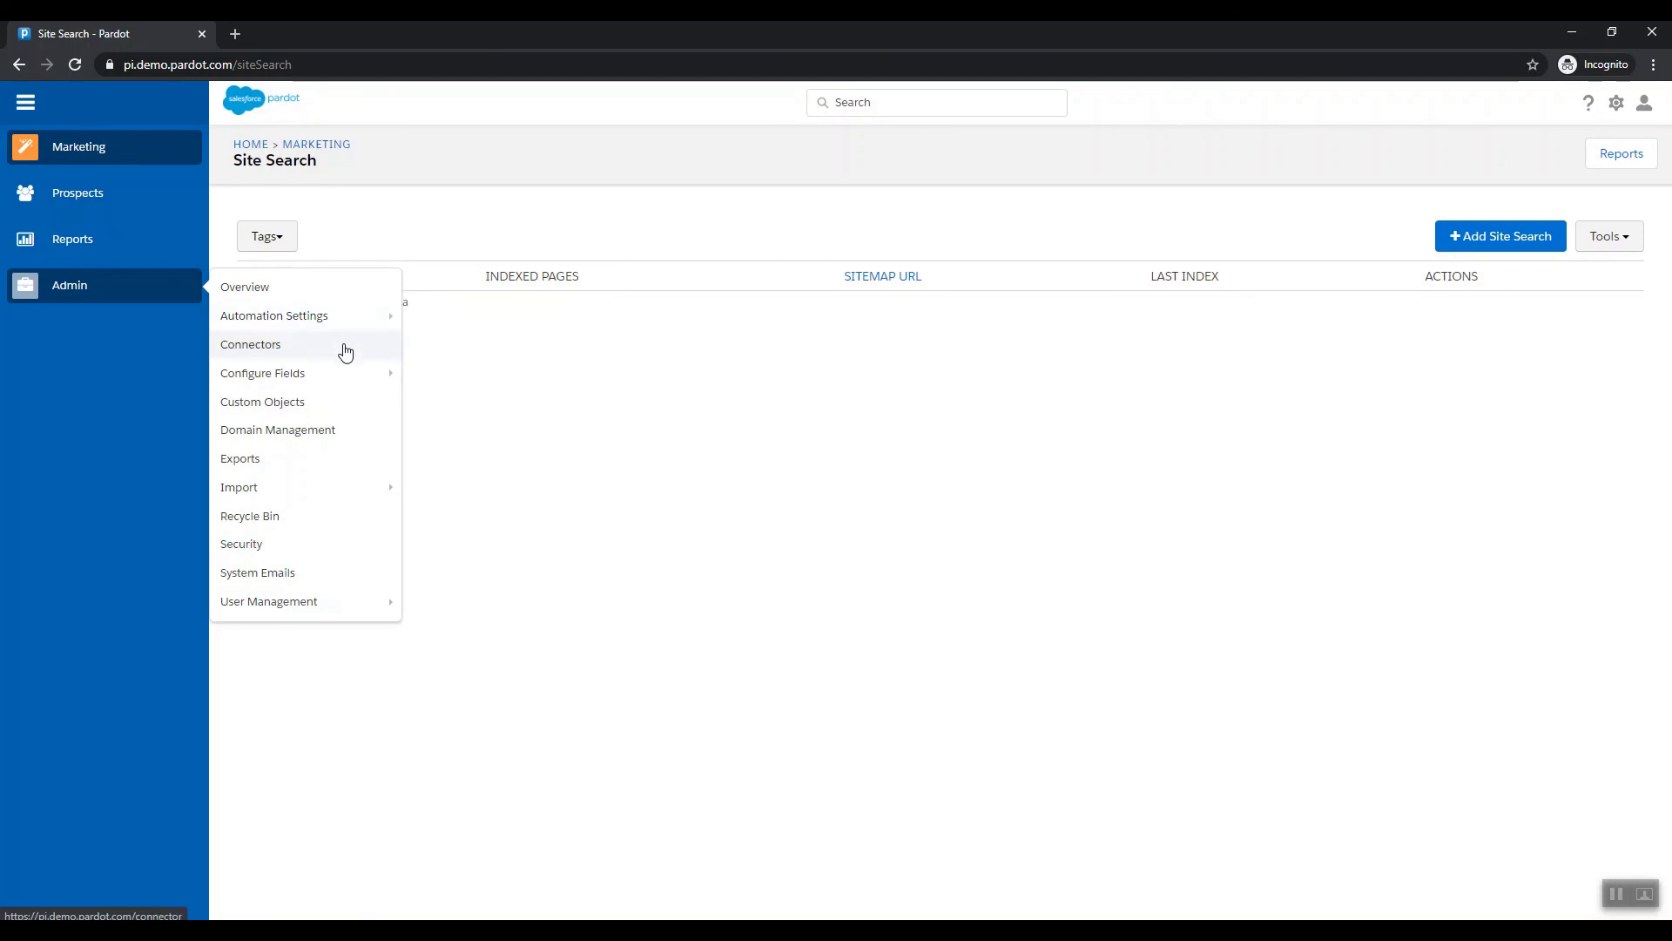
{"action": "left_click", "coordinate": [345, 351]}
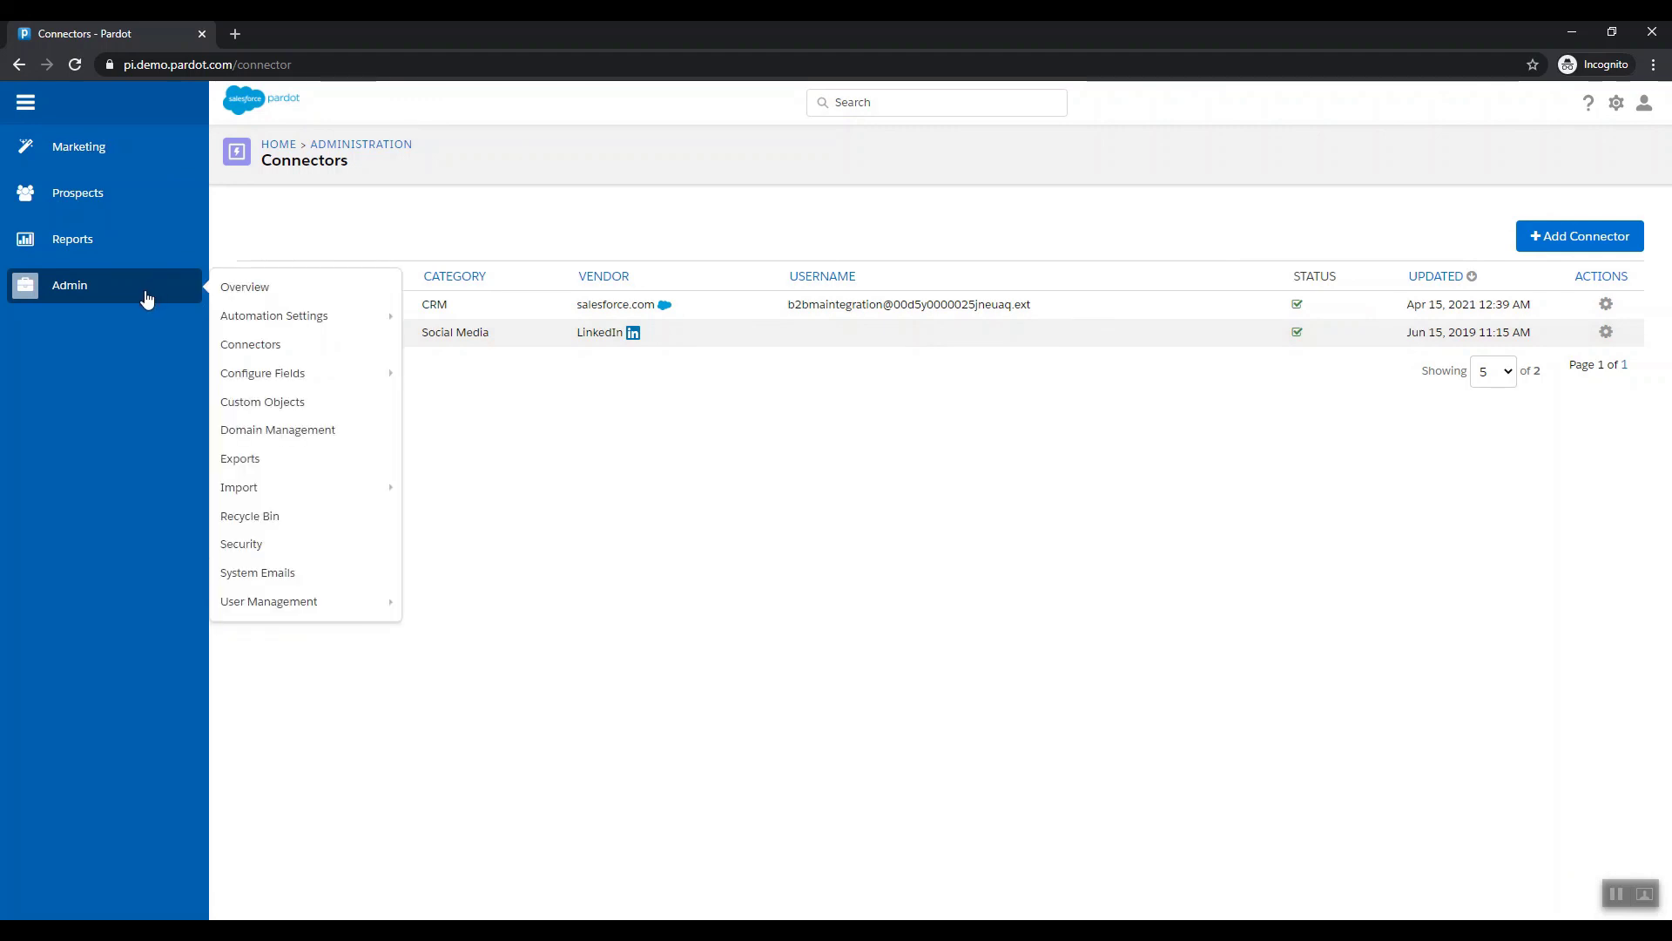
View the System Emails page in Admin and show the User Management options
{"action": "mouse_move", "coordinate": [351, 373]}
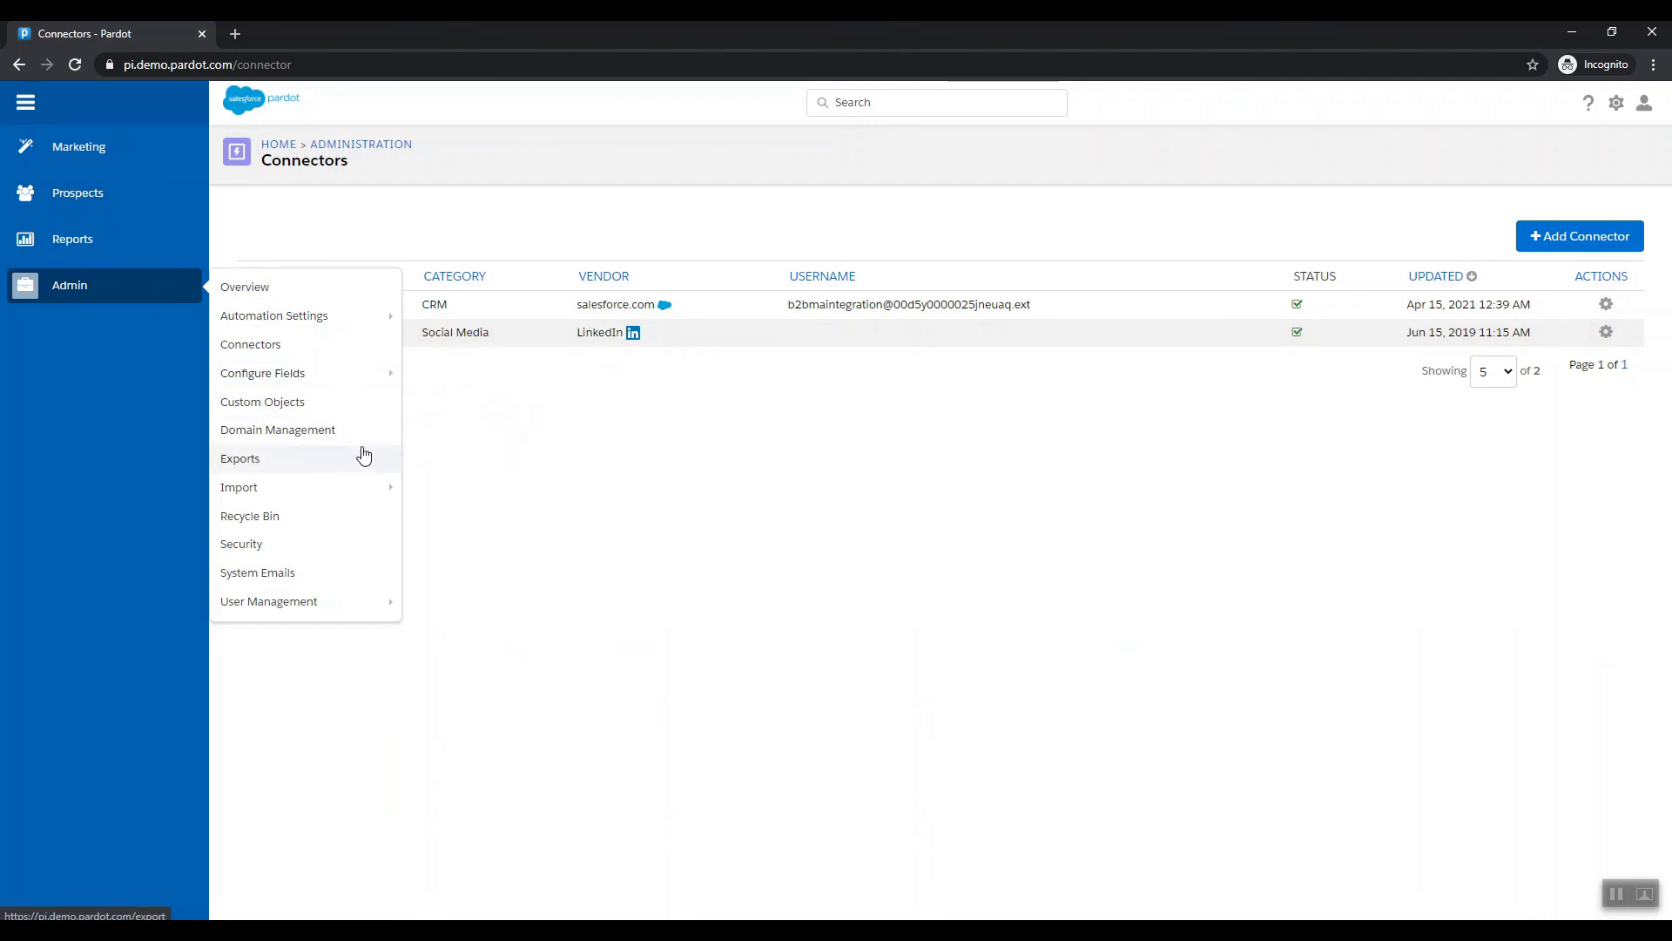
{"action": "mouse_move", "coordinate": [353, 492]}
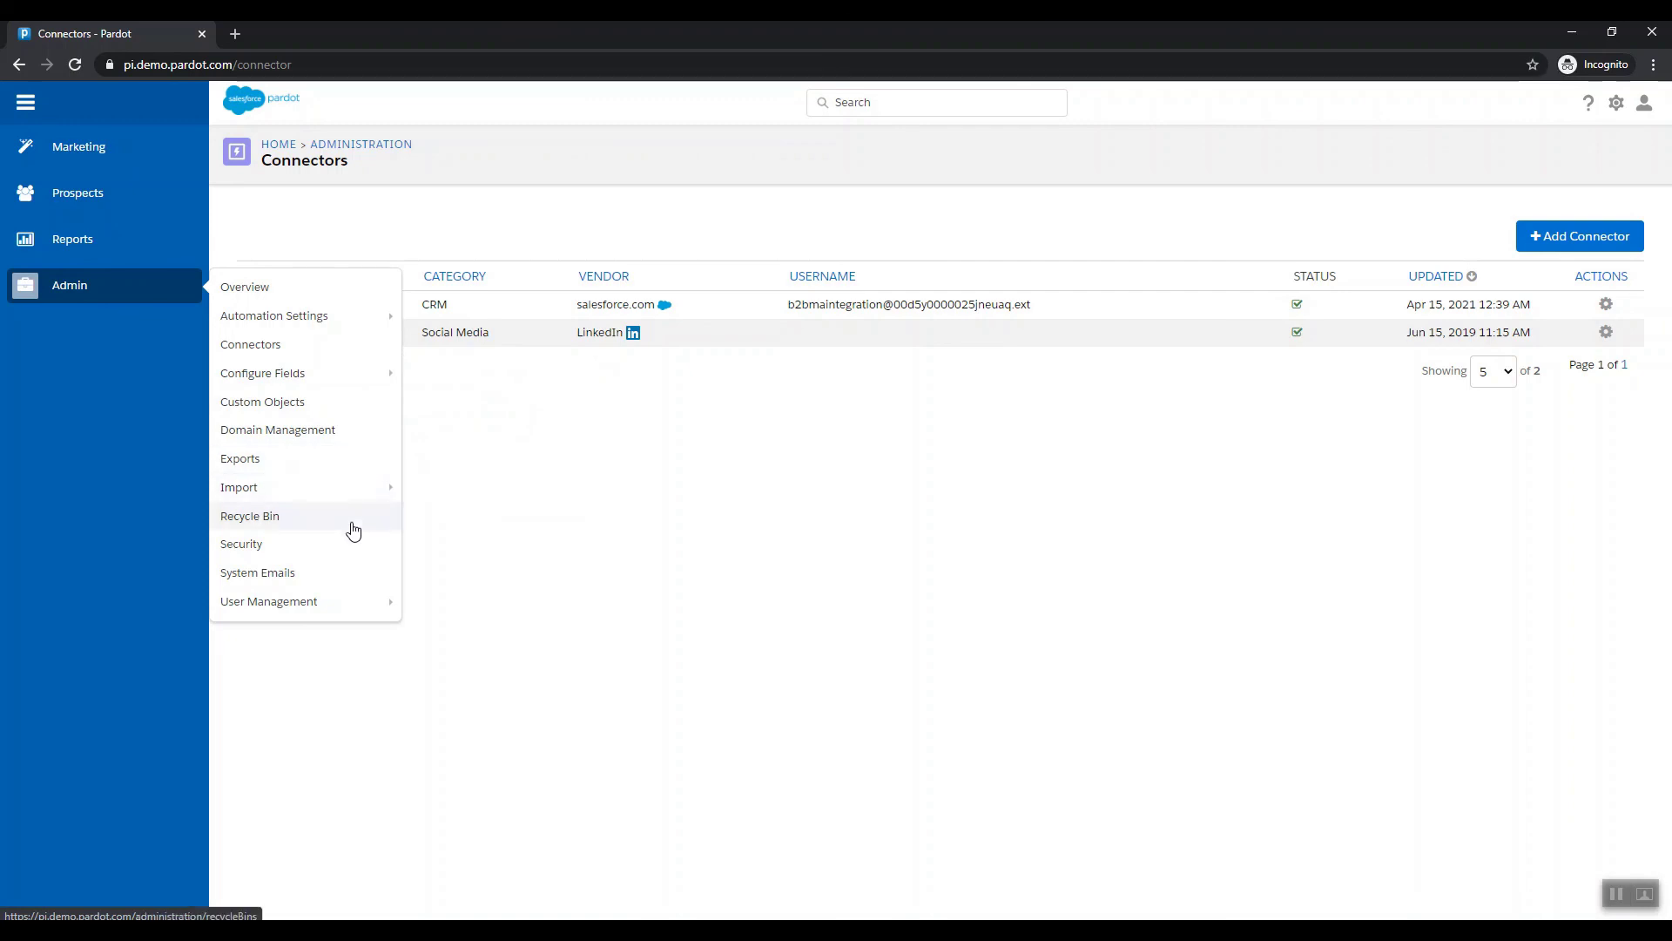
{"action": "left_click", "coordinate": [328, 576]}
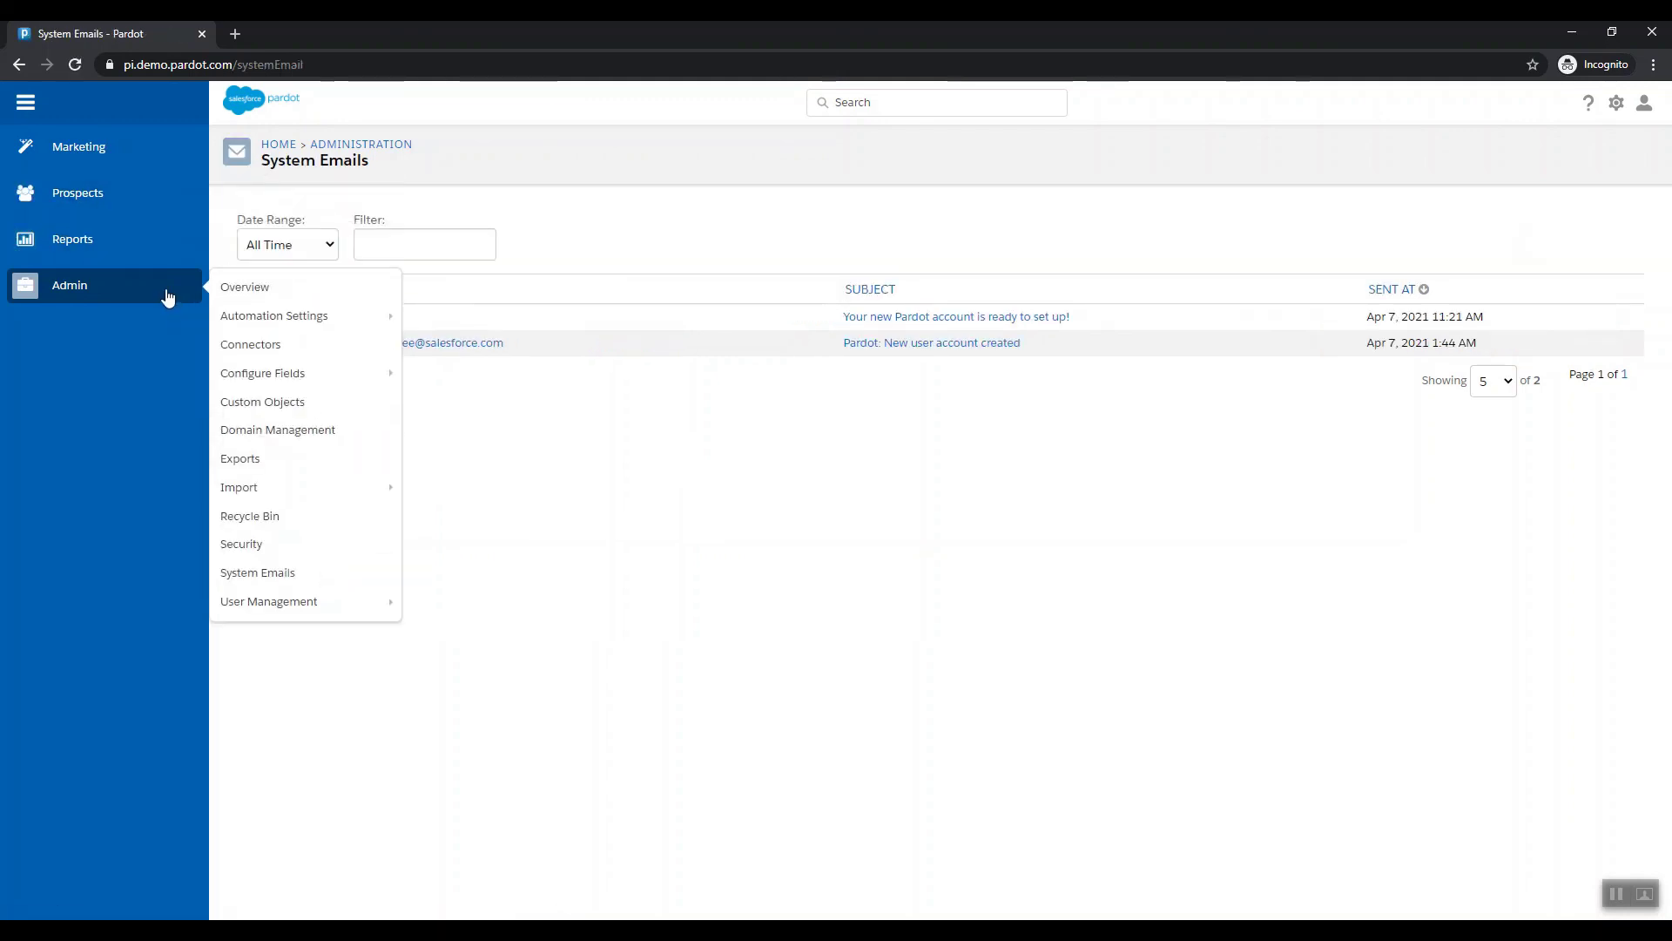
{"action": "left_click", "coordinate": [320, 611]}
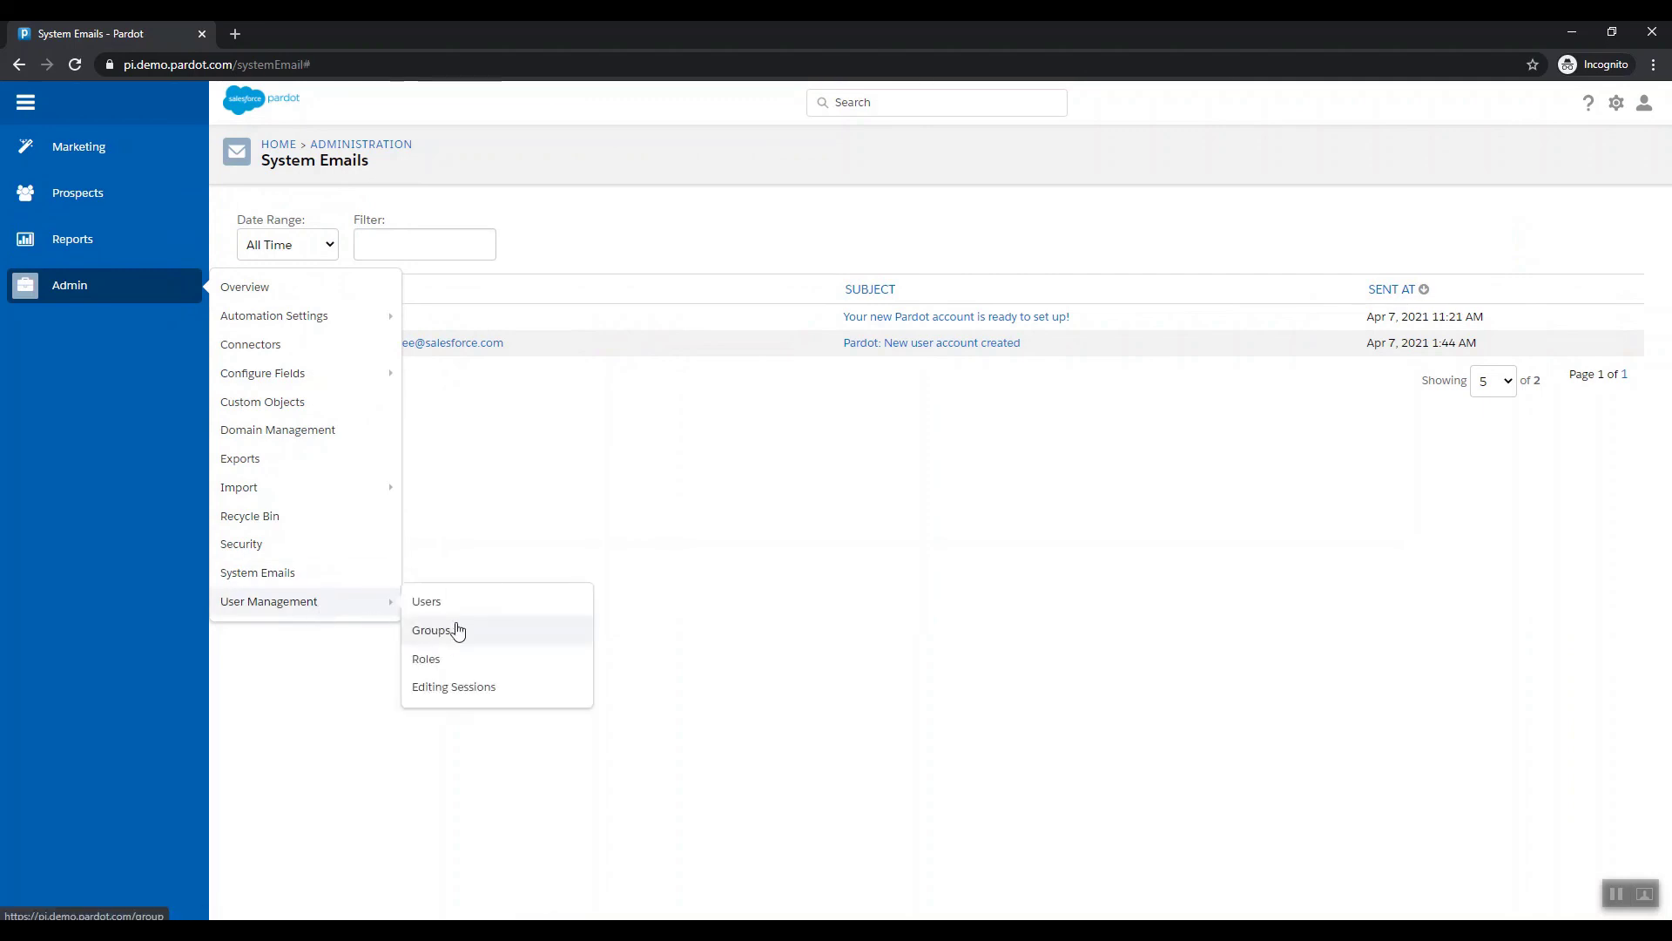